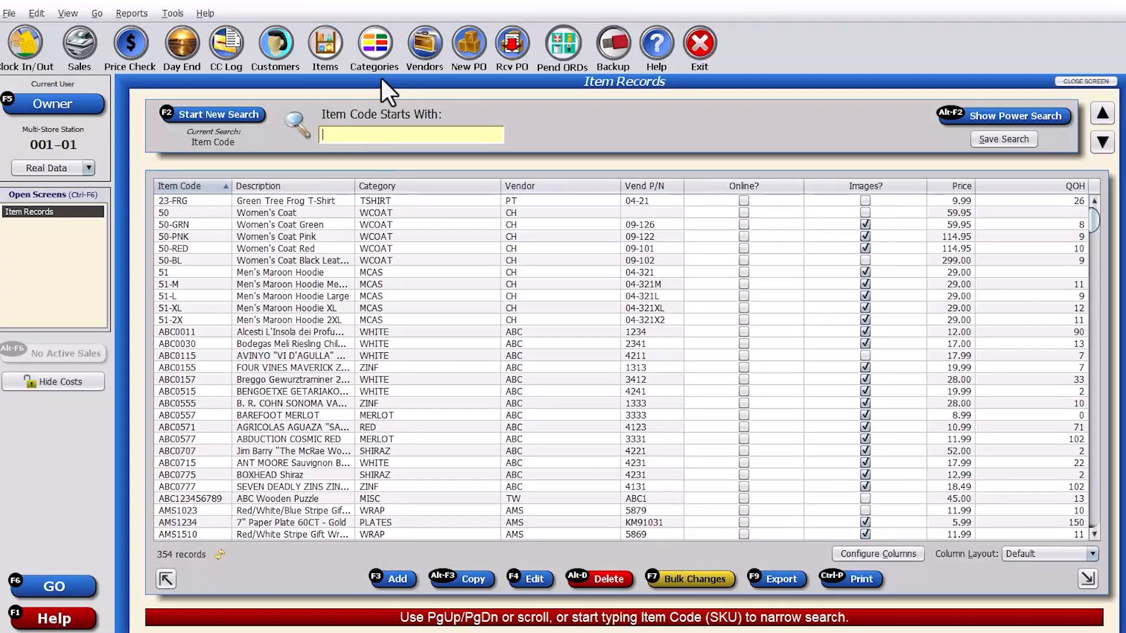
Step: View the customer records list and the power search filters of the item records
click(281, 46)
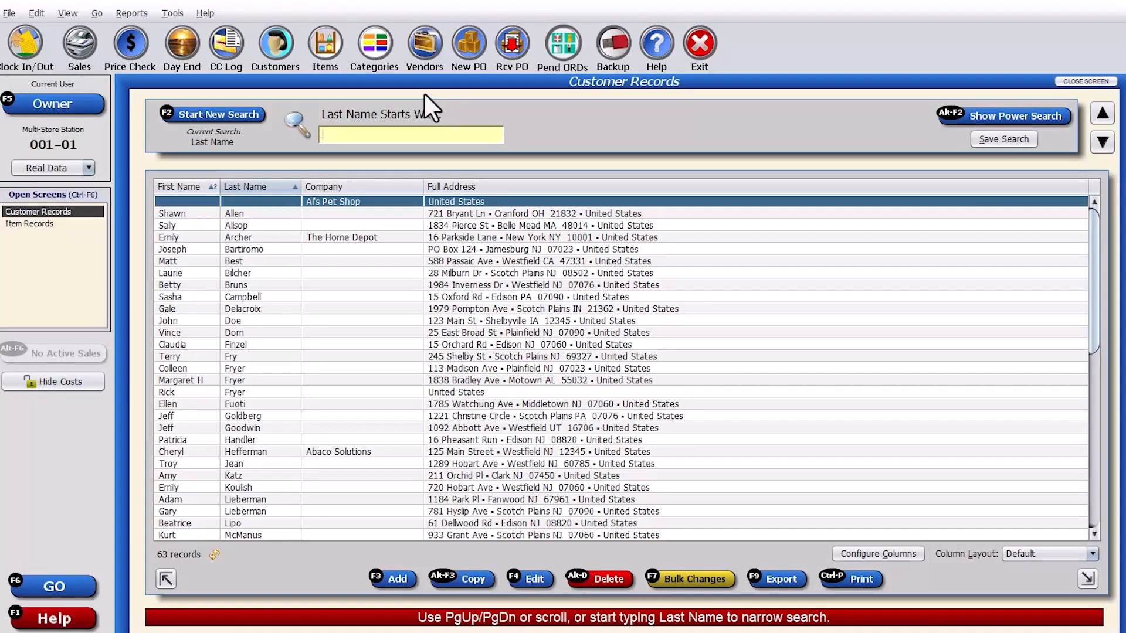
click(19, 223)
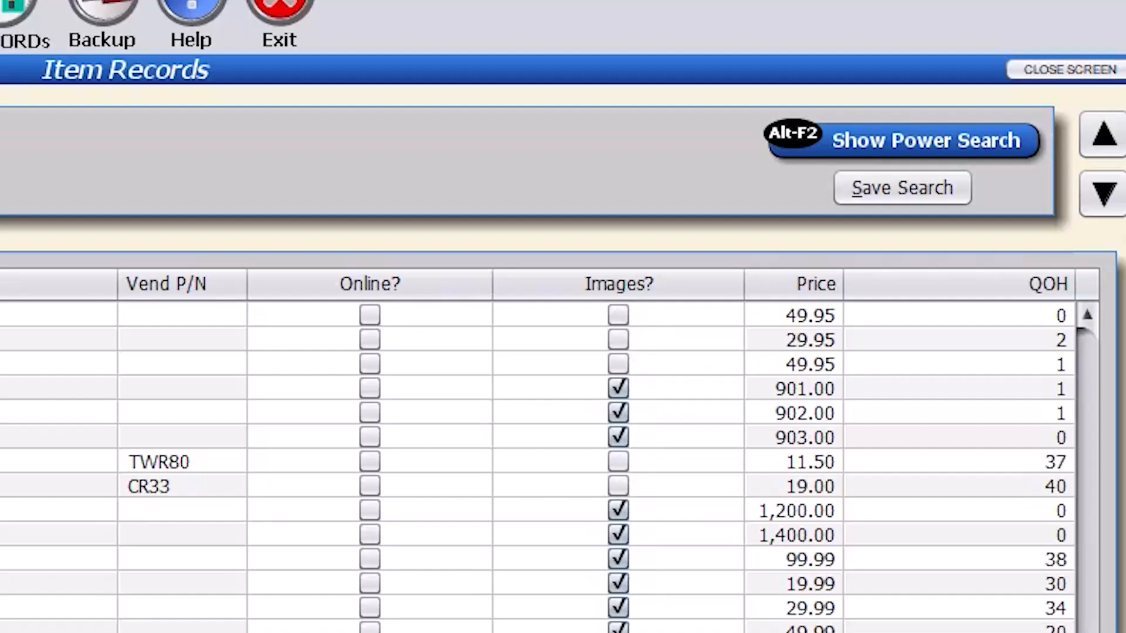
click(920, 150)
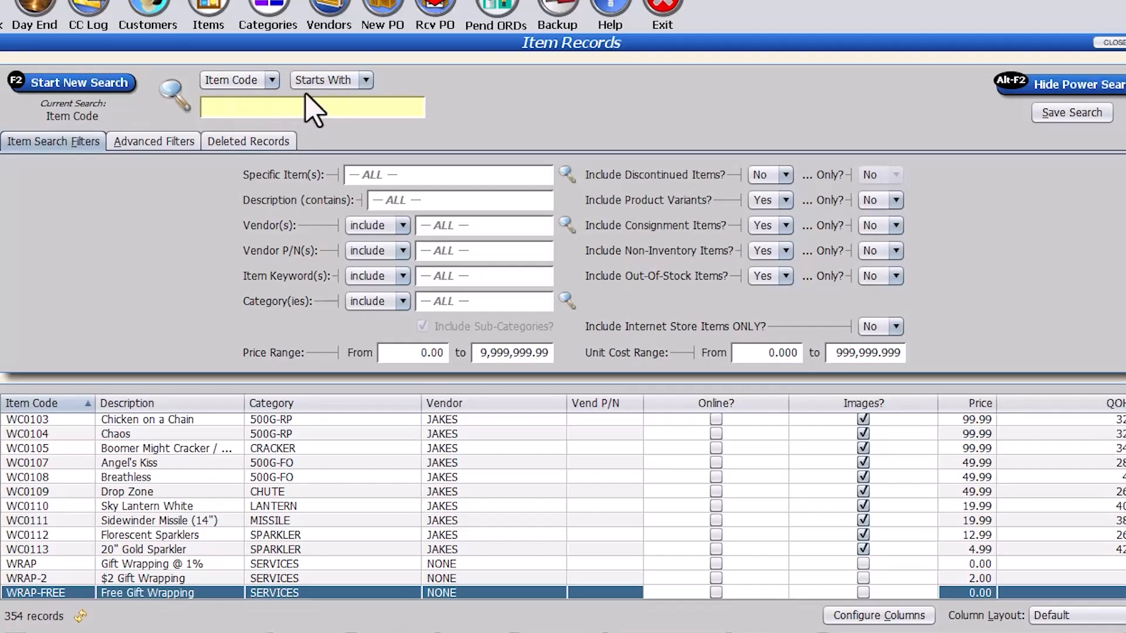
click(1073, 92)
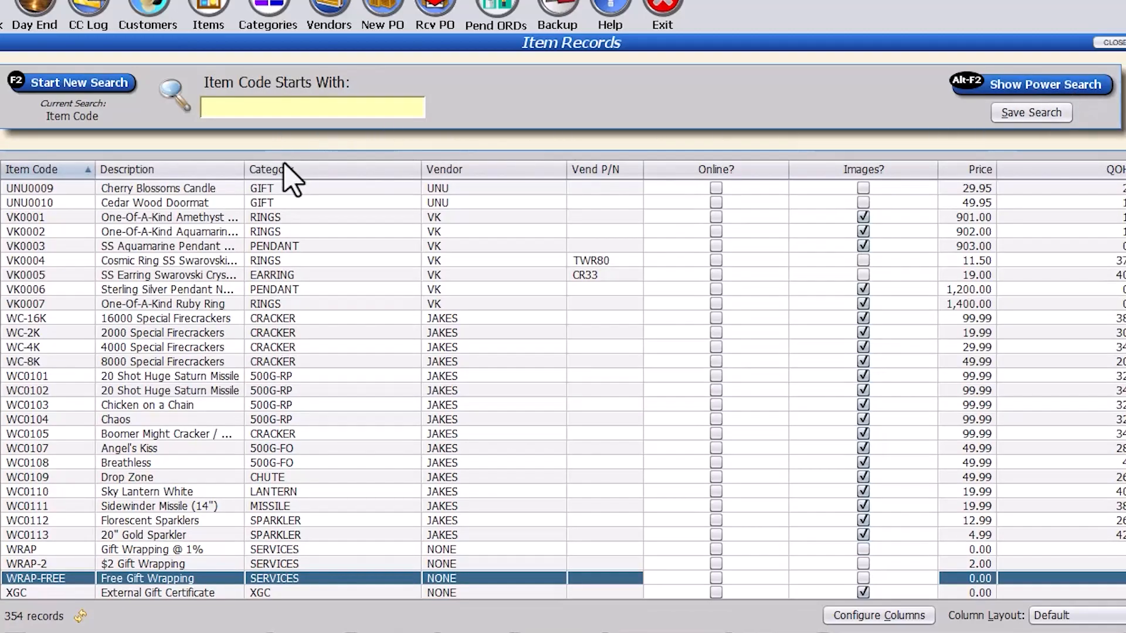
Step: Search the item records for descriptions containing FIRE, browse the matches, and clear the search
click(69, 94)
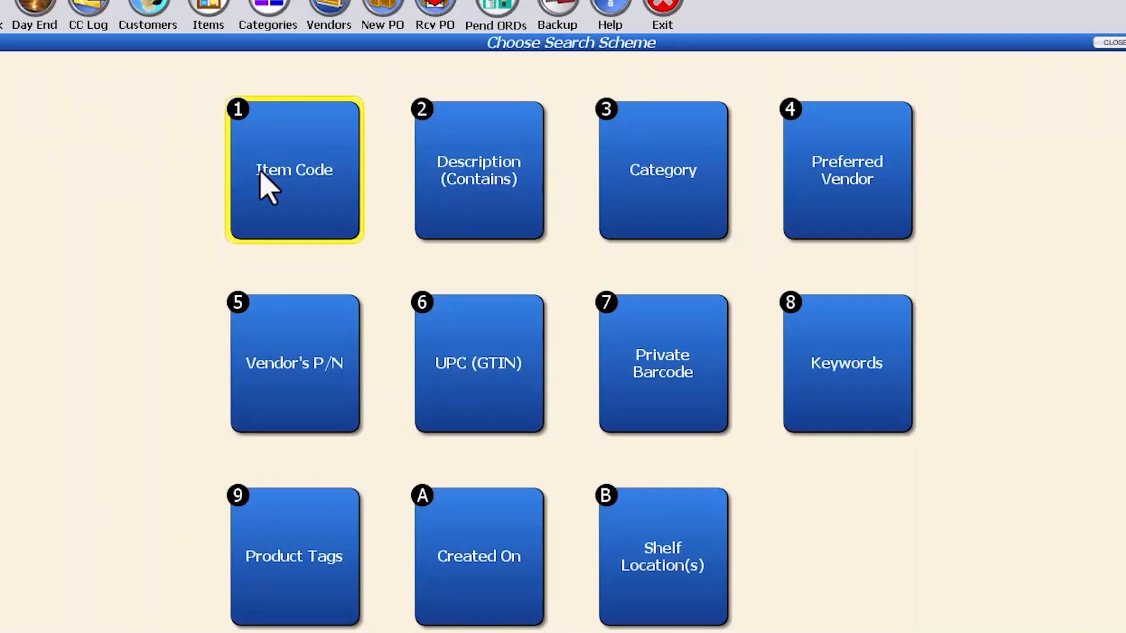
click(502, 207)
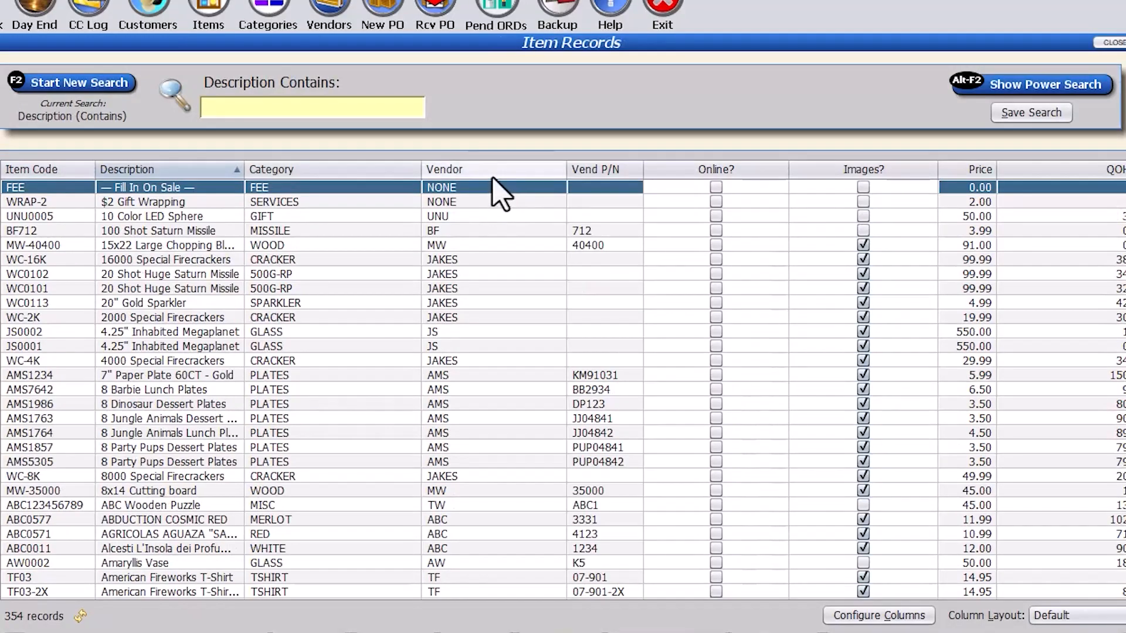
text(FIRE)
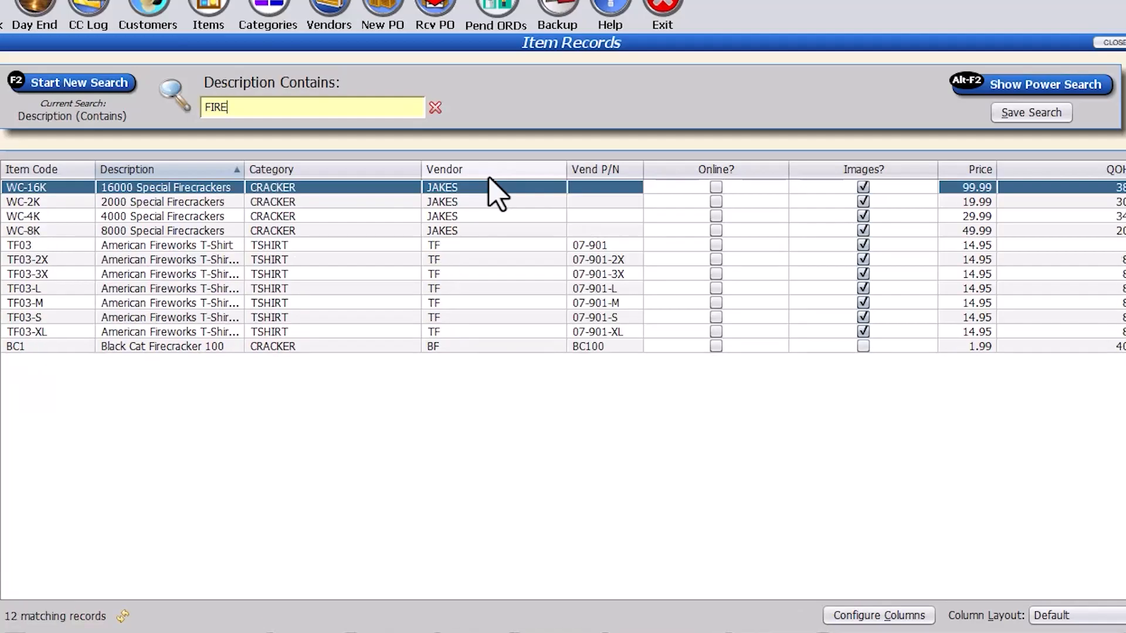
key(Down)
key(Up)
click(435, 107)
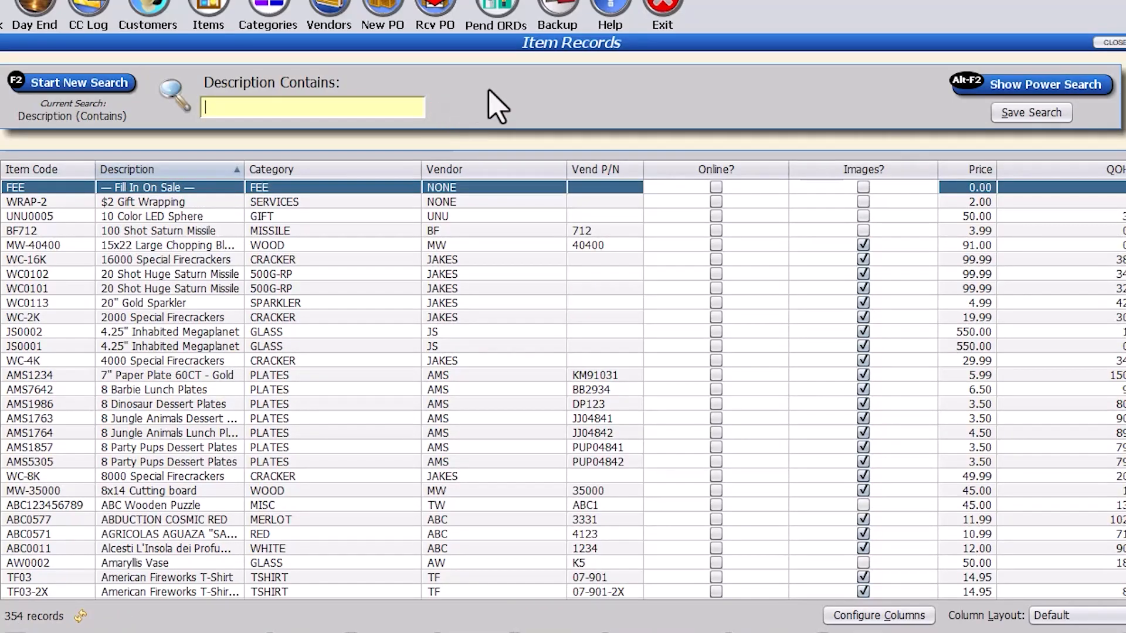
Step: Switch the item search scheme to Item Code and browse the full item list
click(85, 87)
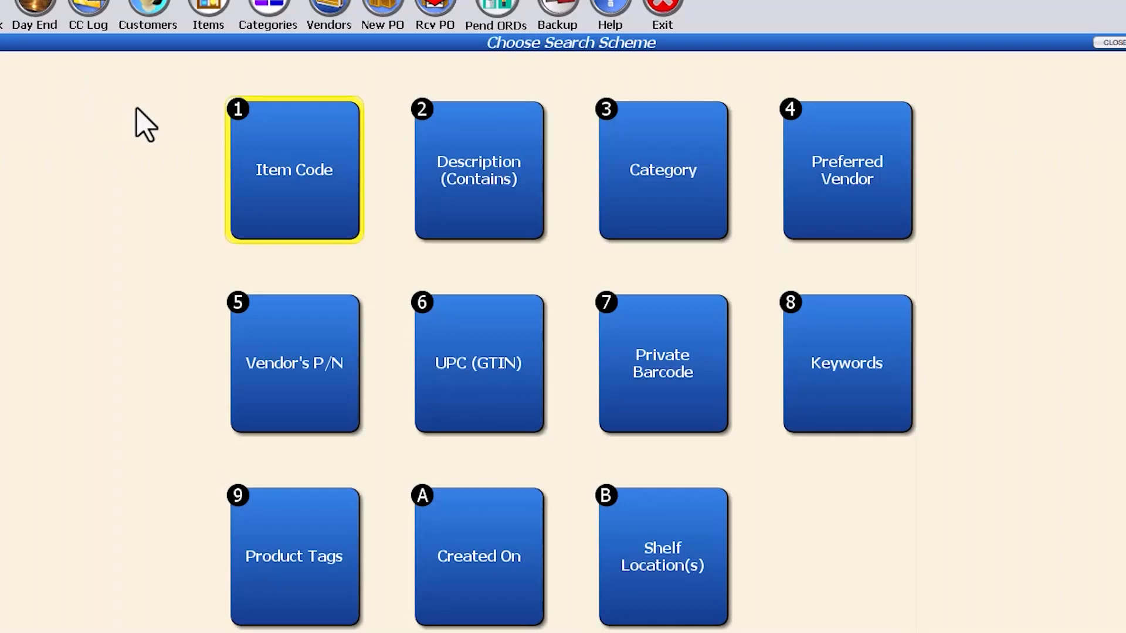
click(289, 181)
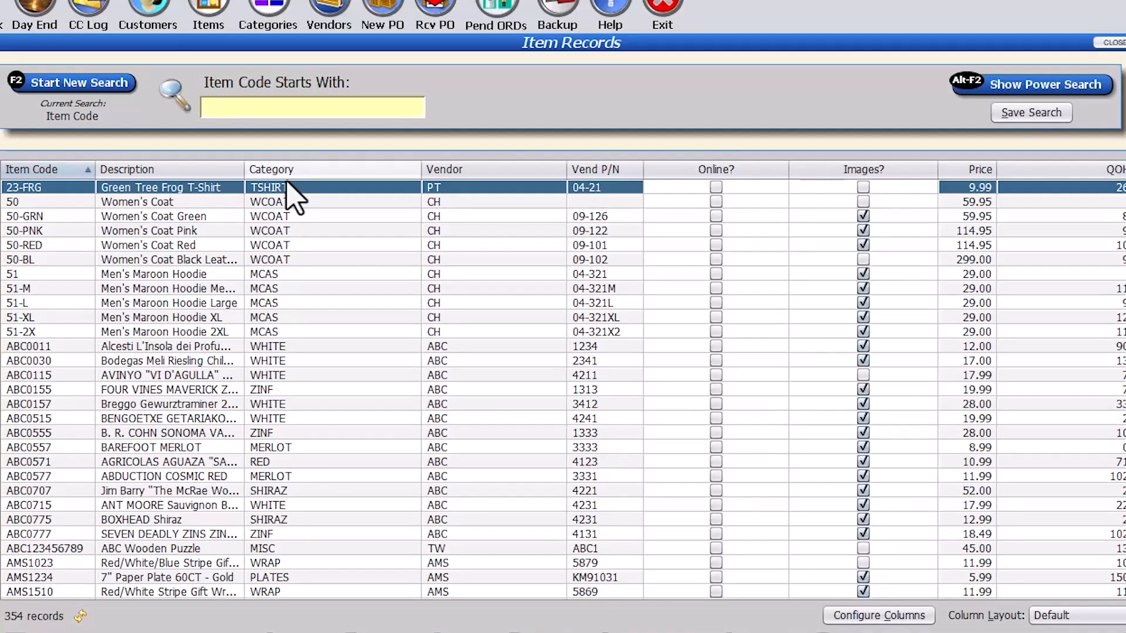
click(82, 83)
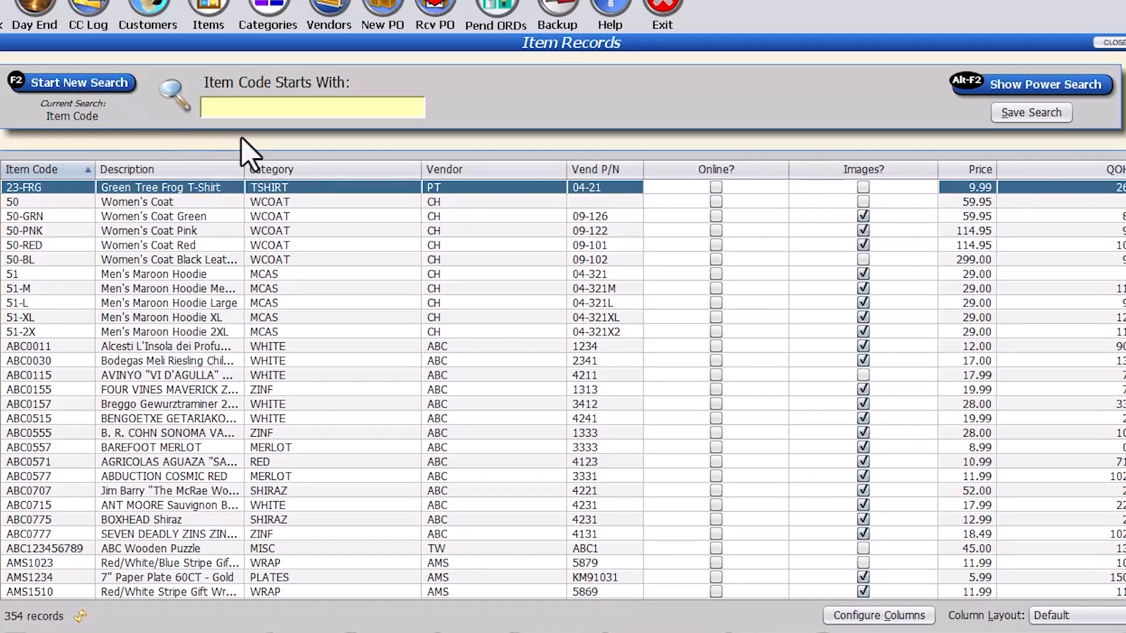
scroll(475, 246, down, 3)
scroll(468, 244, up, 3)
scroll(563, 389, down, 20)
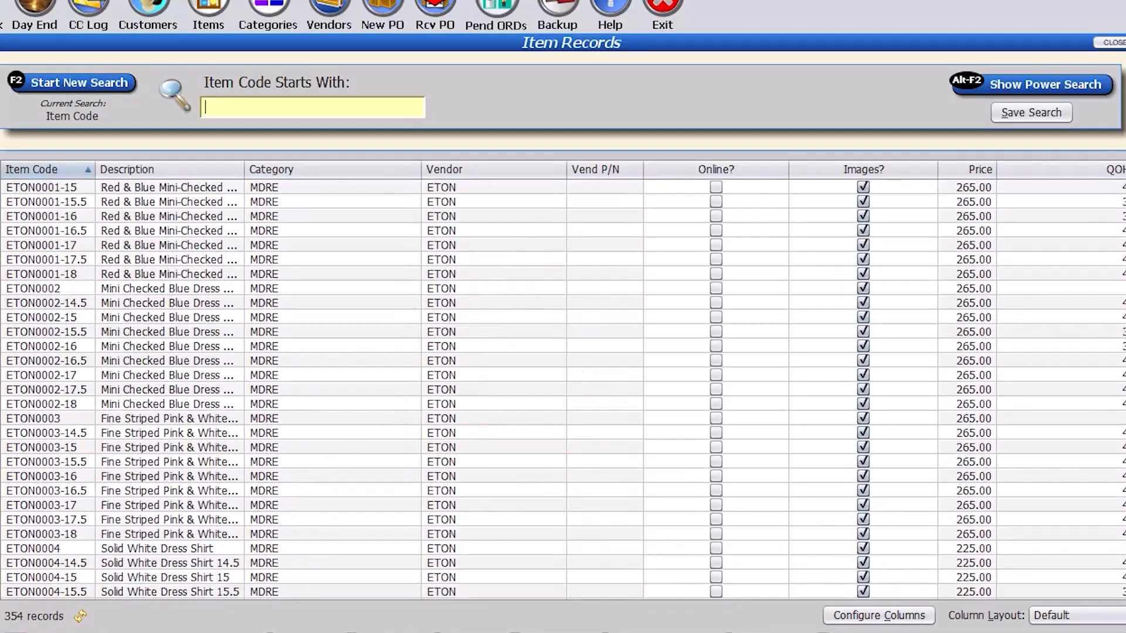
scroll(563, 389, up, 5)
scroll(892, 238, up, 10)
Step: Sort the item records by vendor and browse the sorted list
click(469, 170)
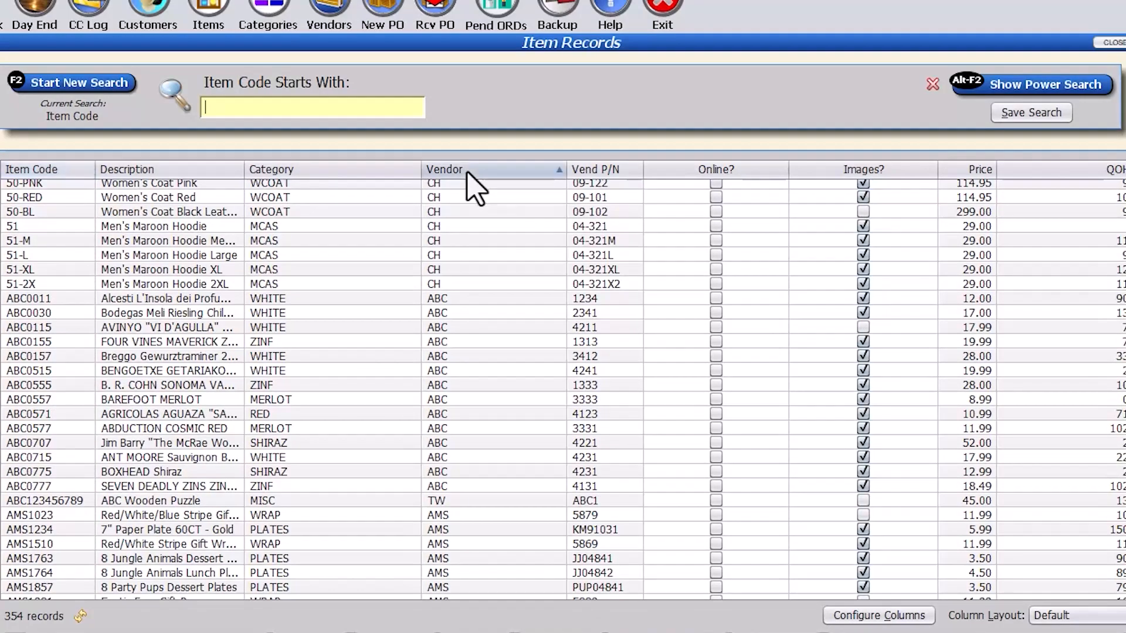
scroll(481, 230, up, 9)
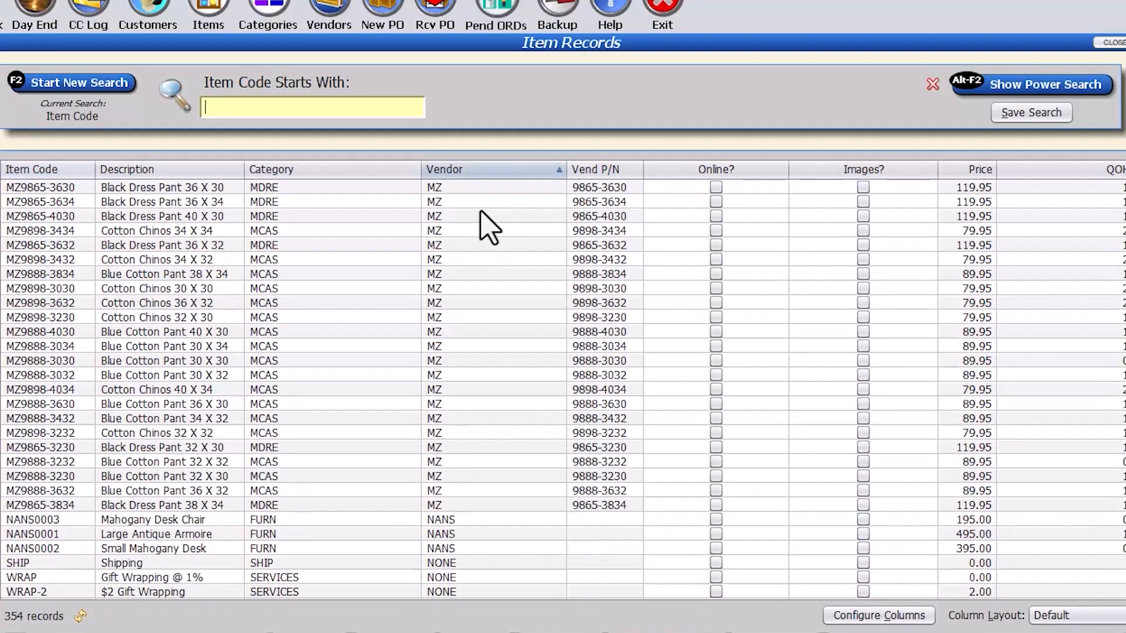
scroll(489, 218, up, 10)
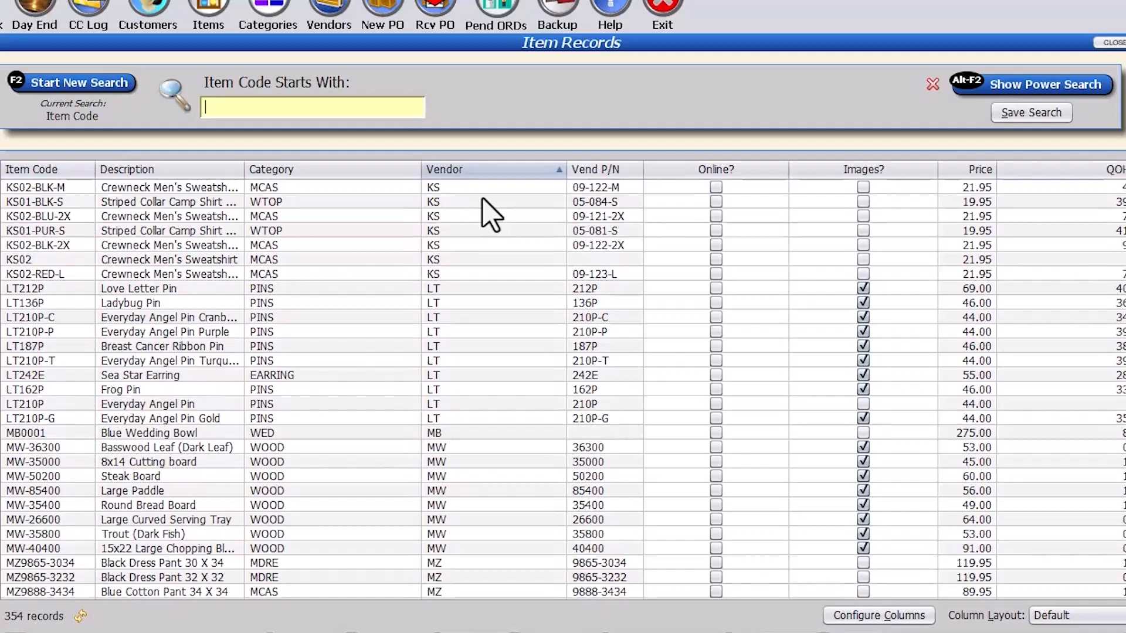
scroll(481, 218, down, 3)
scroll(476, 221, up, 4)
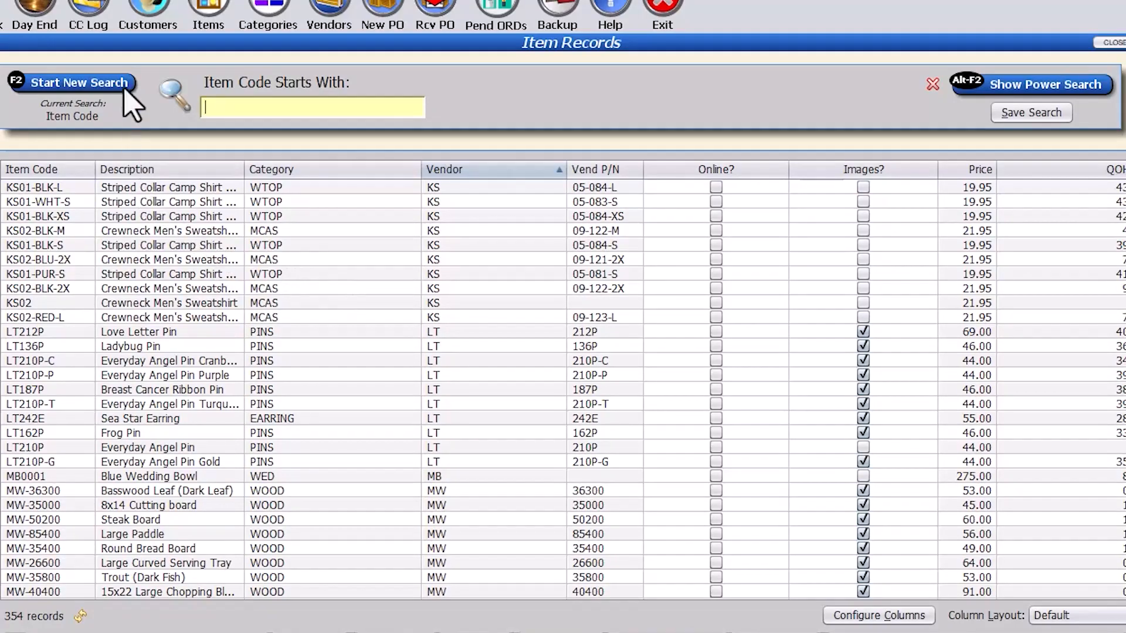
Step: Search the items by preferred vendor CH - Champion and select item CH0002 in the list
click(82, 85)
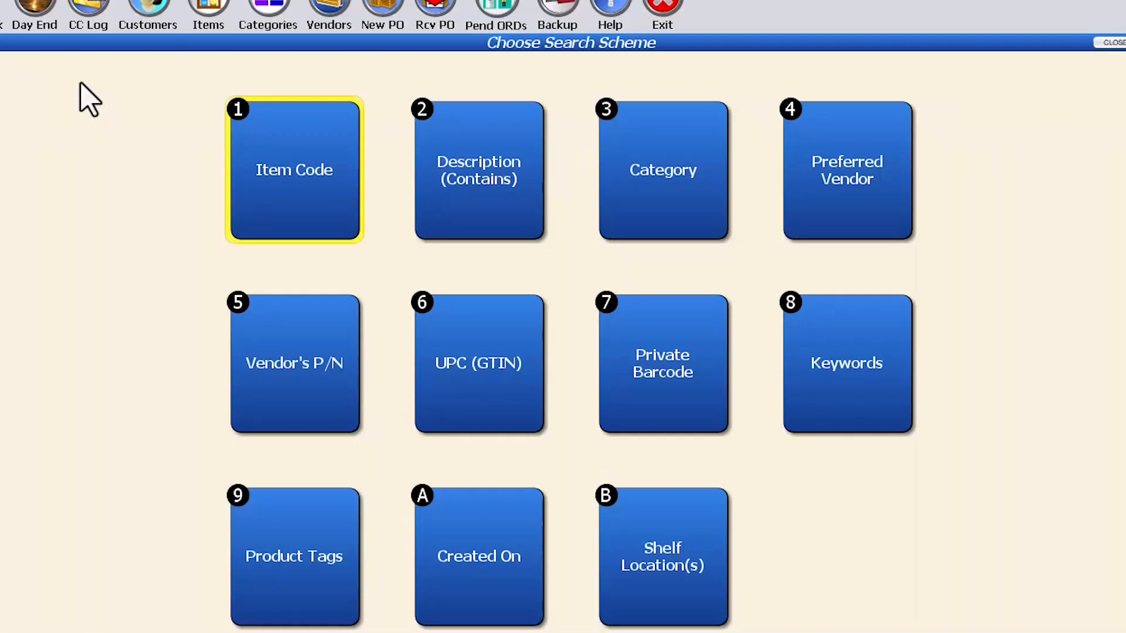
click(826, 167)
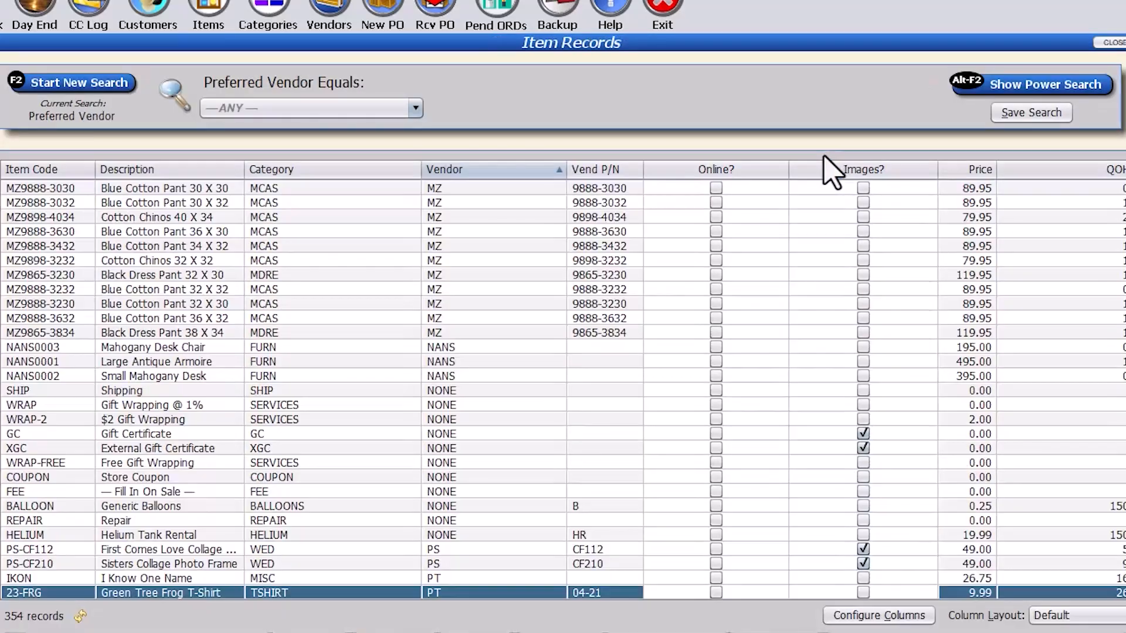
click(340, 112)
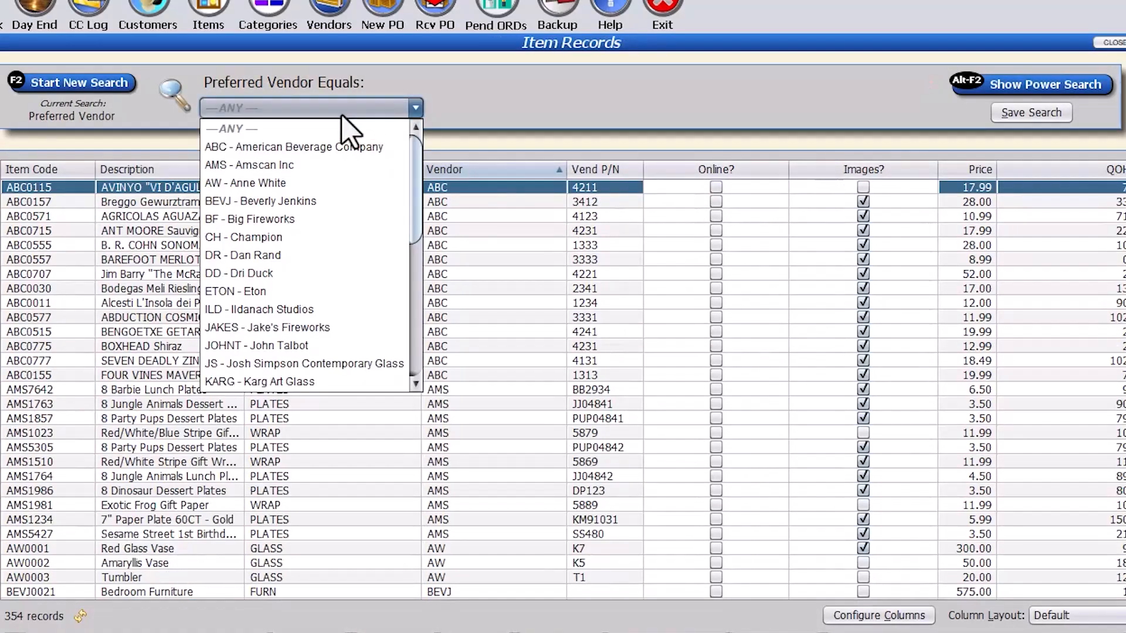
key(c)
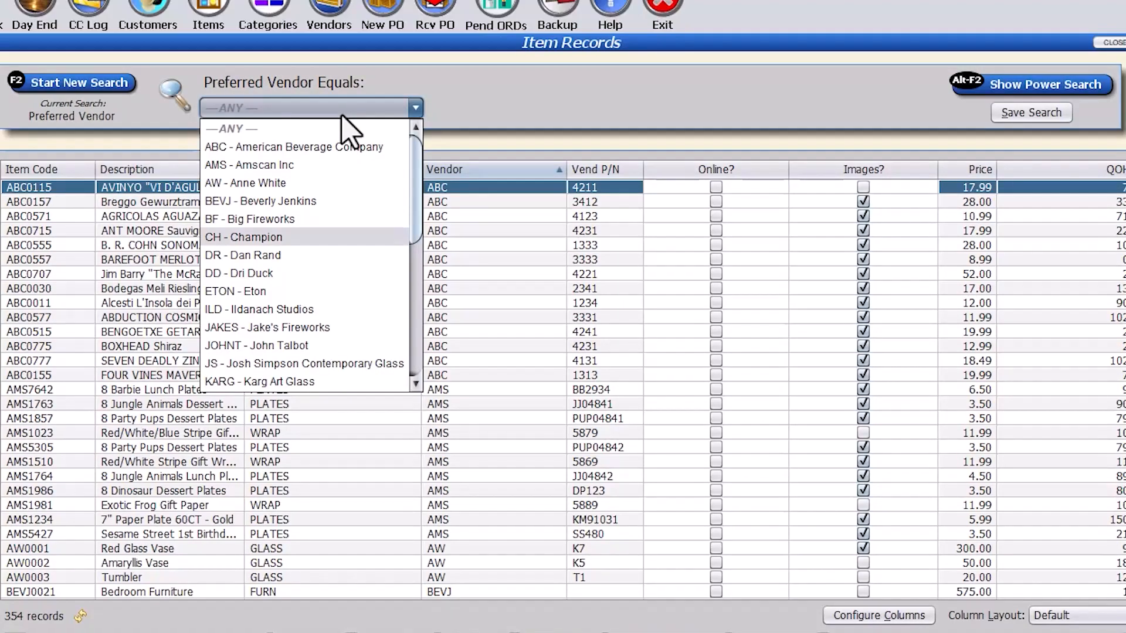
key(Return)
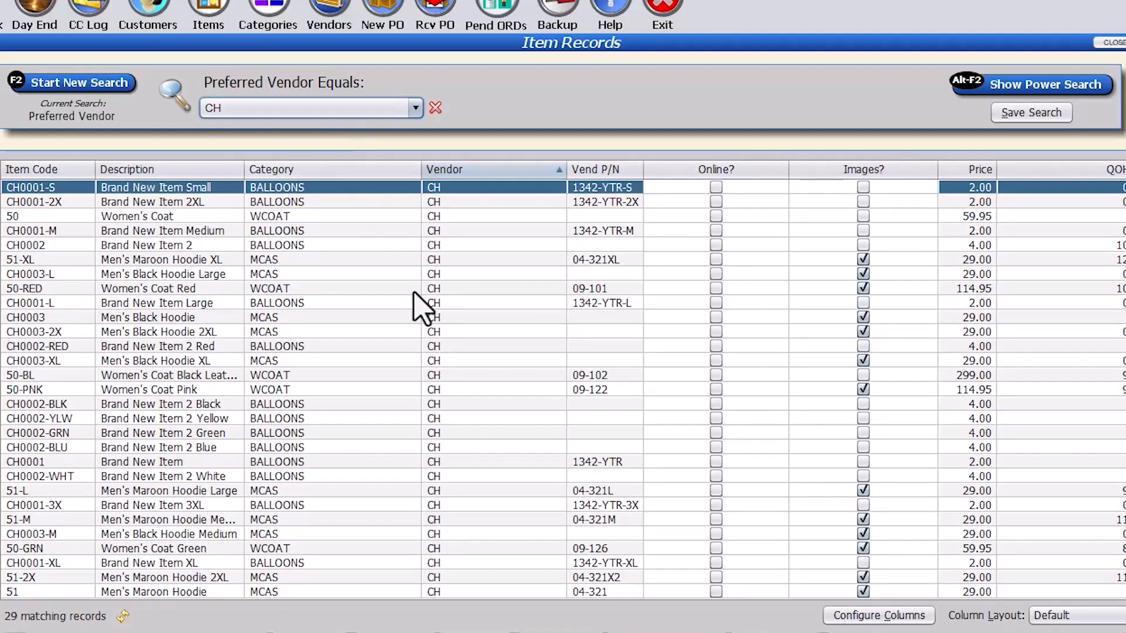
click(322, 249)
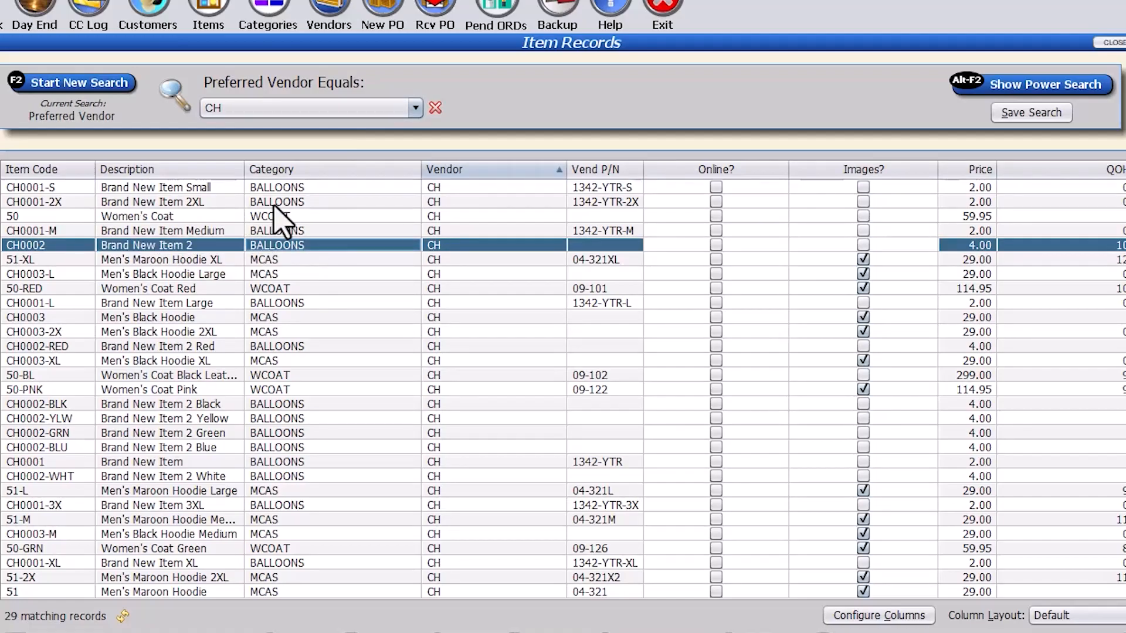
Step: Sort the Champion items by item code, and by category with description as the secondary sort
click(34, 170)
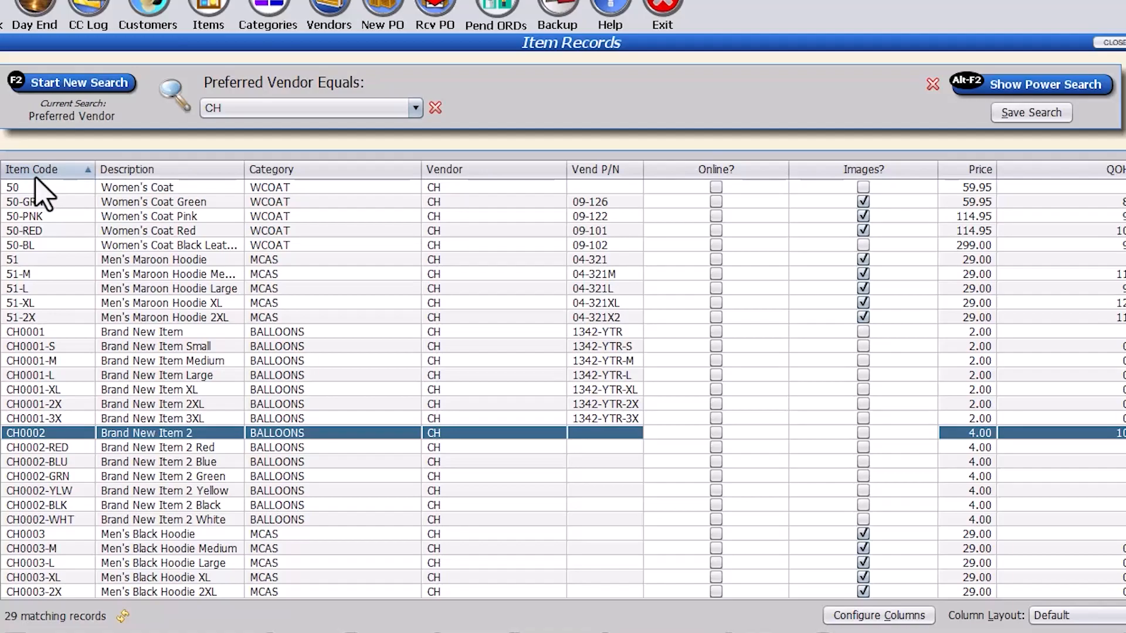
click(271, 170)
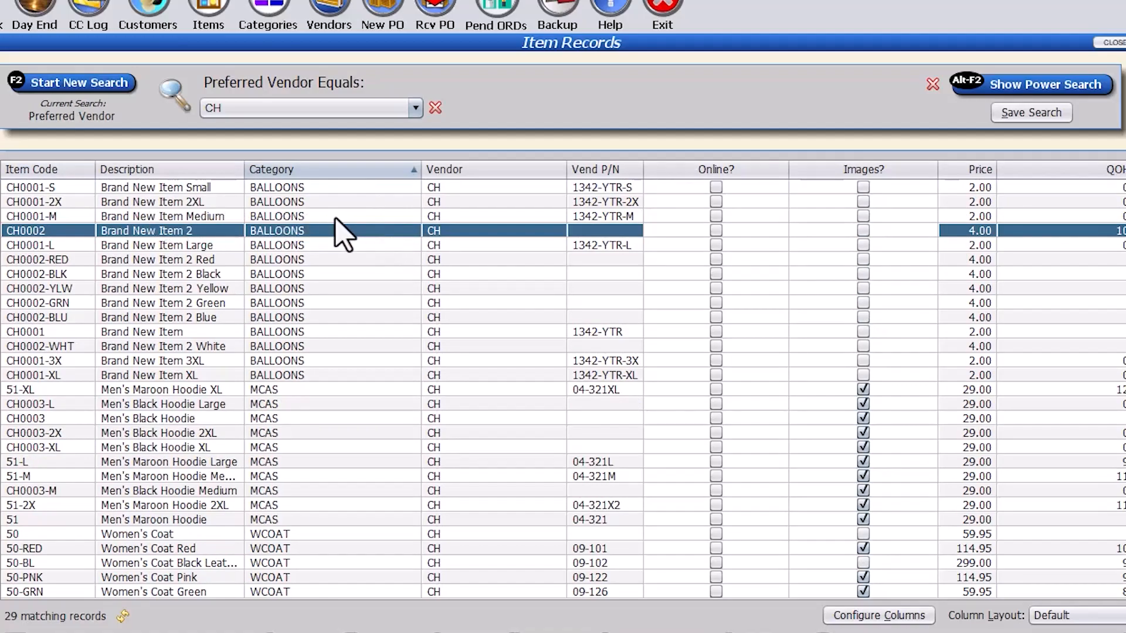
shift+click(164, 179)
Step: Start a new search using the Description (Contains) scheme and look over the item list
click(92, 80)
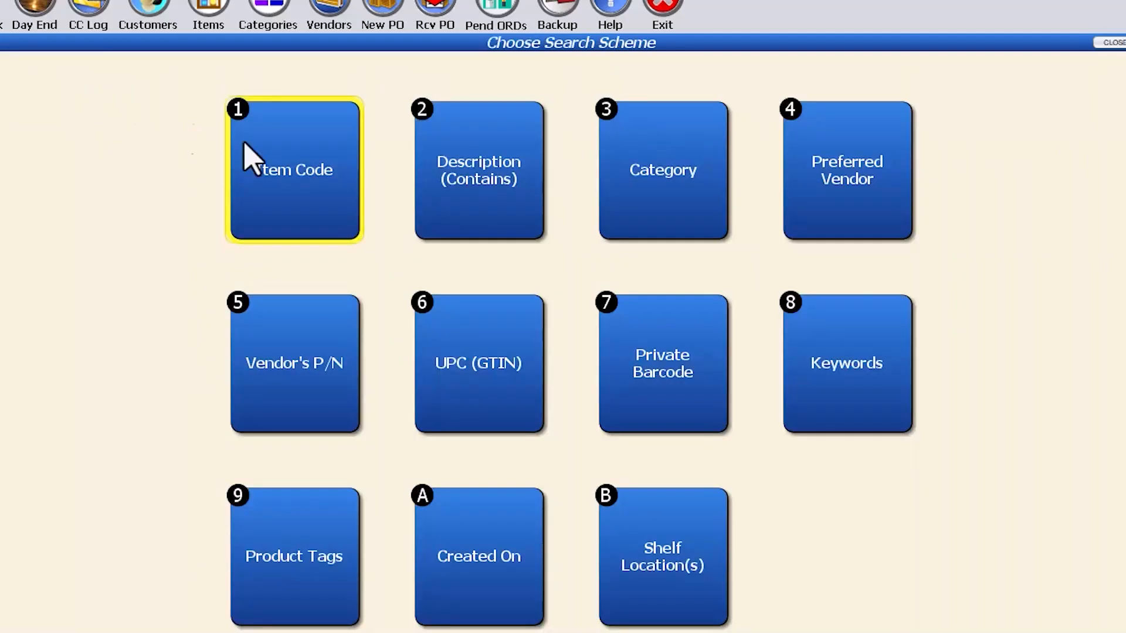
click(471, 222)
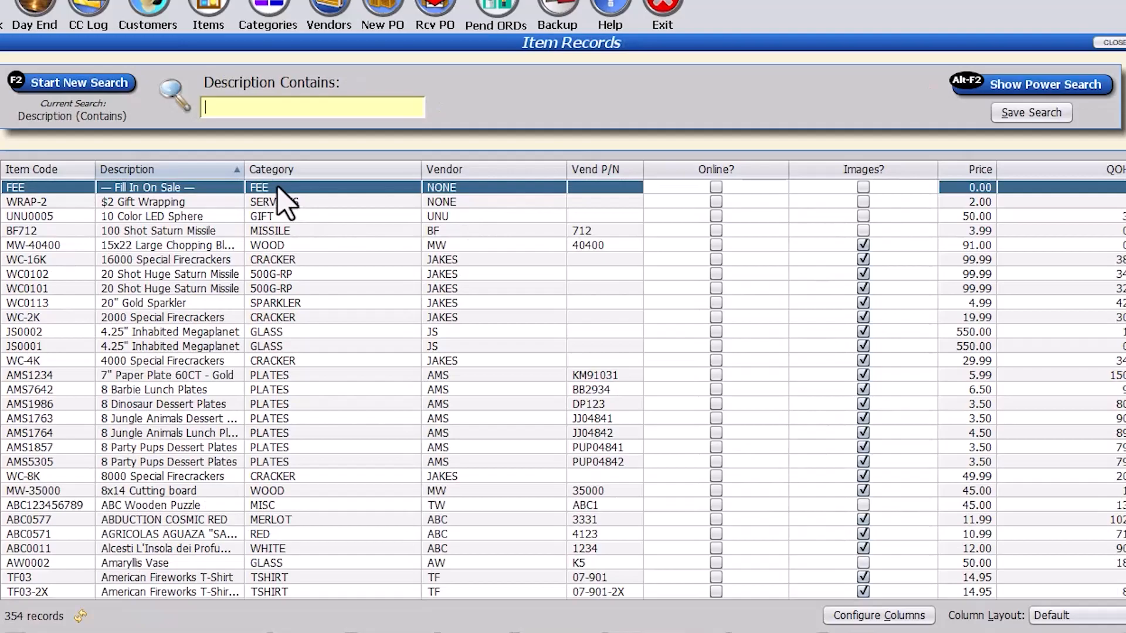
scroll(261, 346, down, 2)
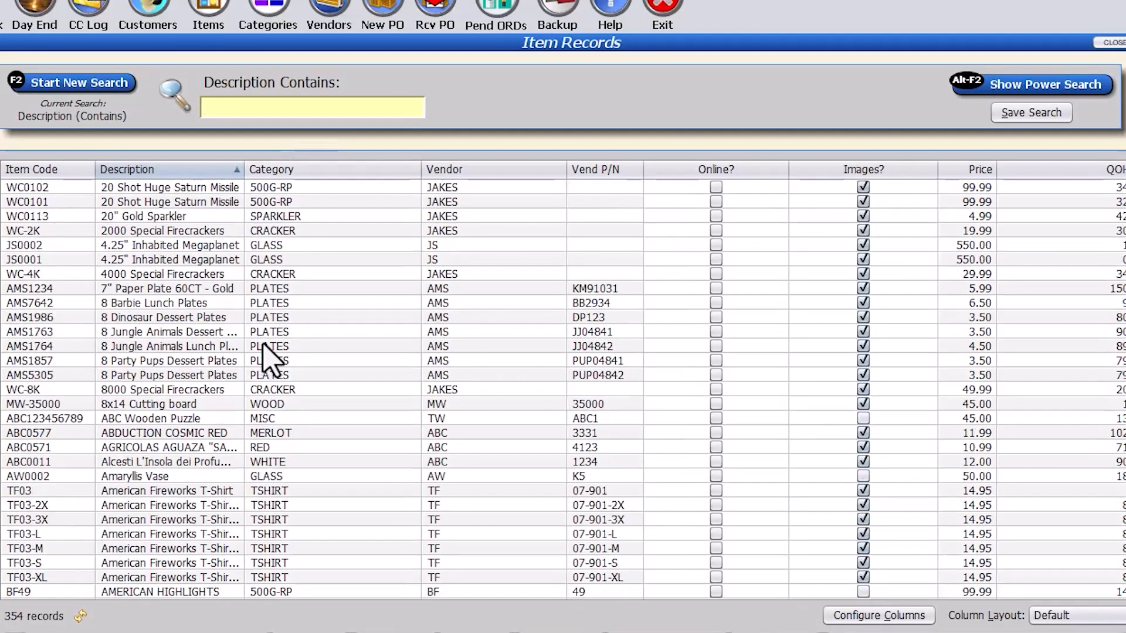
scroll(264, 332, up, 2)
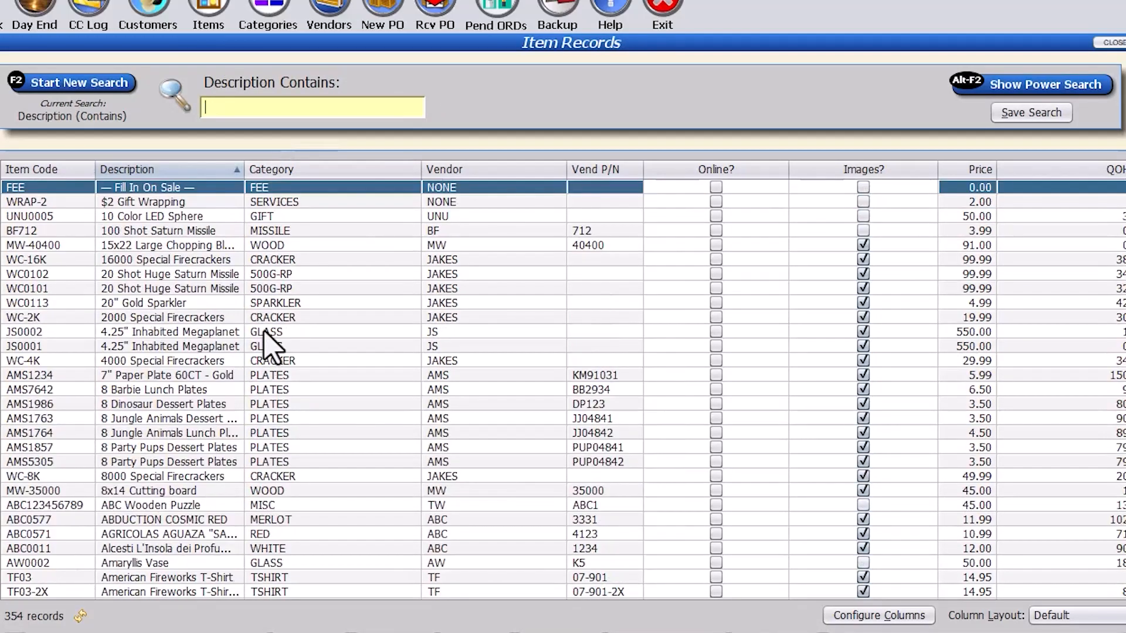
Step: Show the power search filters and limit the items to vendor CH
click(1035, 88)
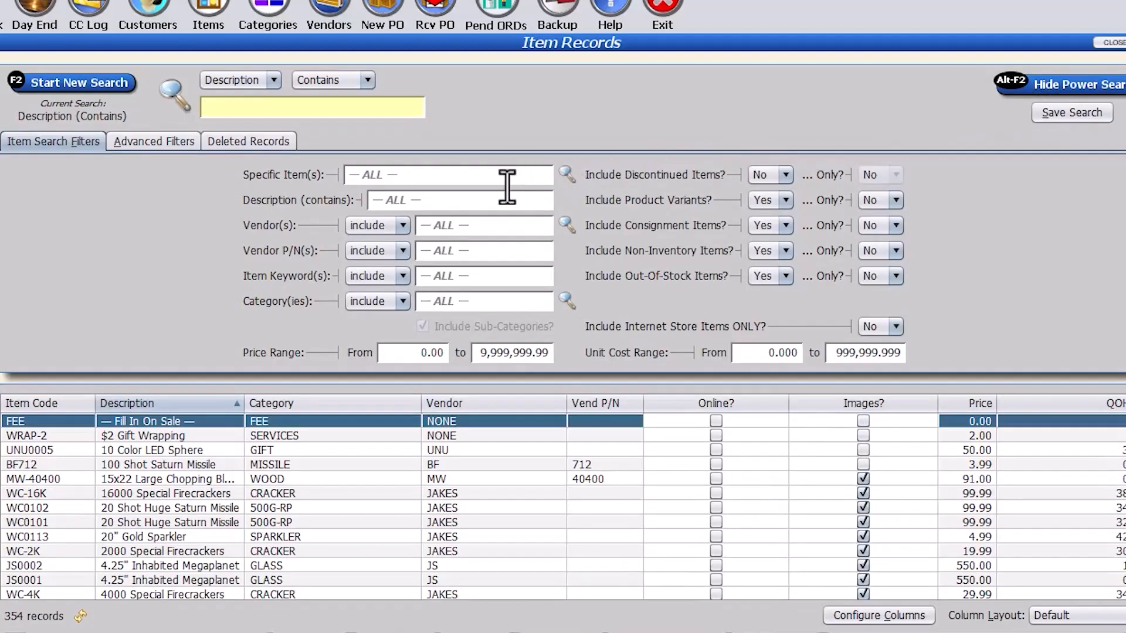
click(443, 225)
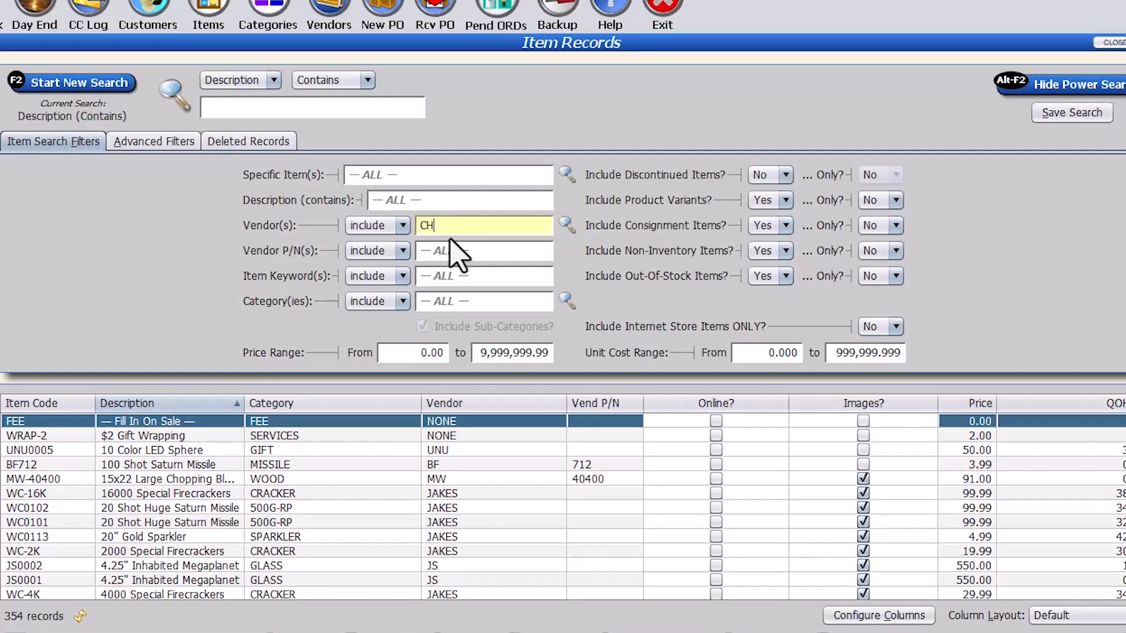
key(Tab)
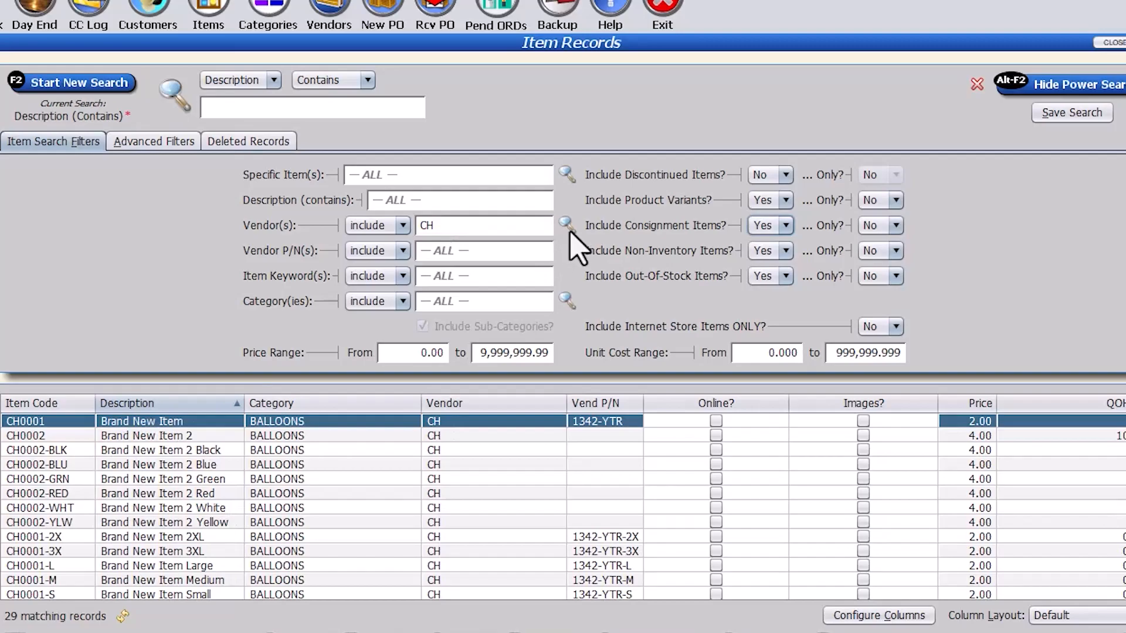
Step: Pick Champion (CH) from the vendor lookup for the vendor filter of the item power search
click(494, 234)
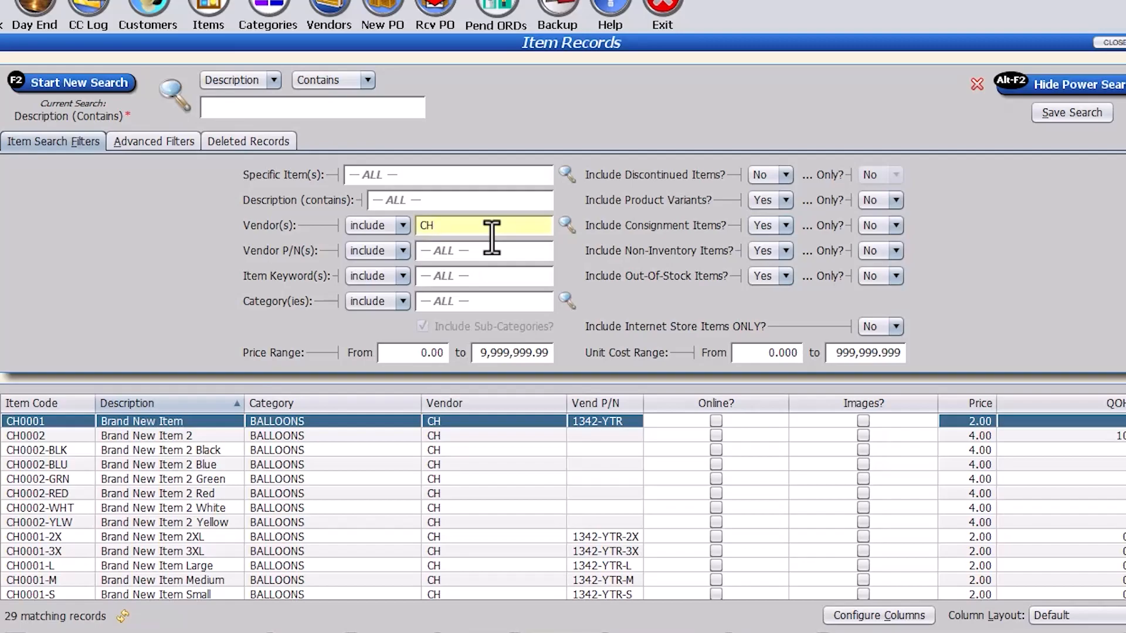
key(Tab)
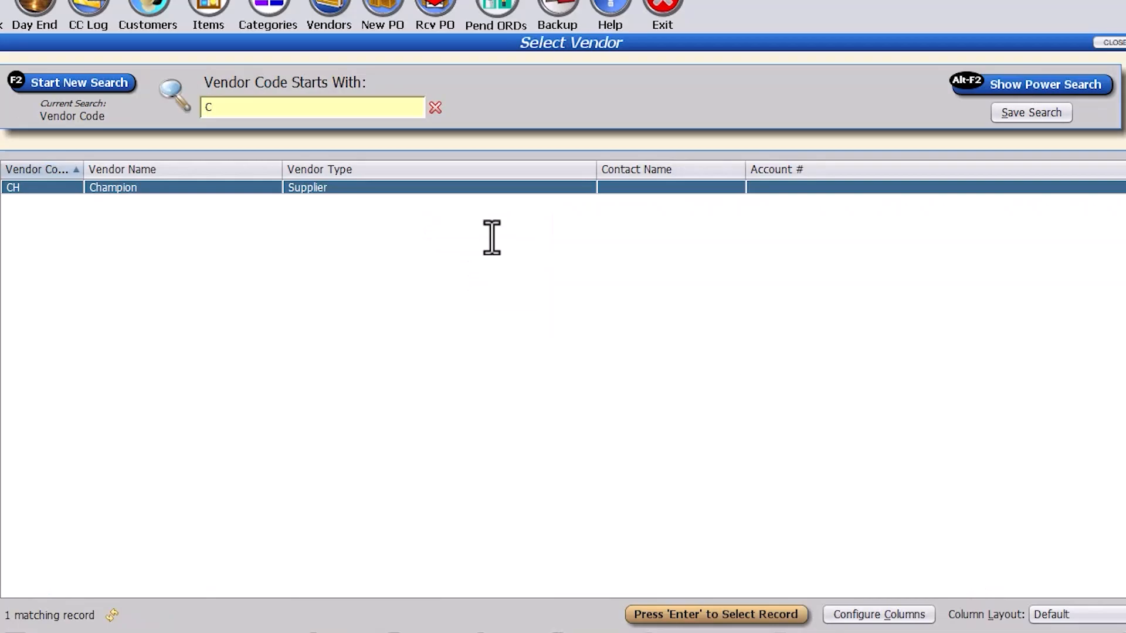
key(Return)
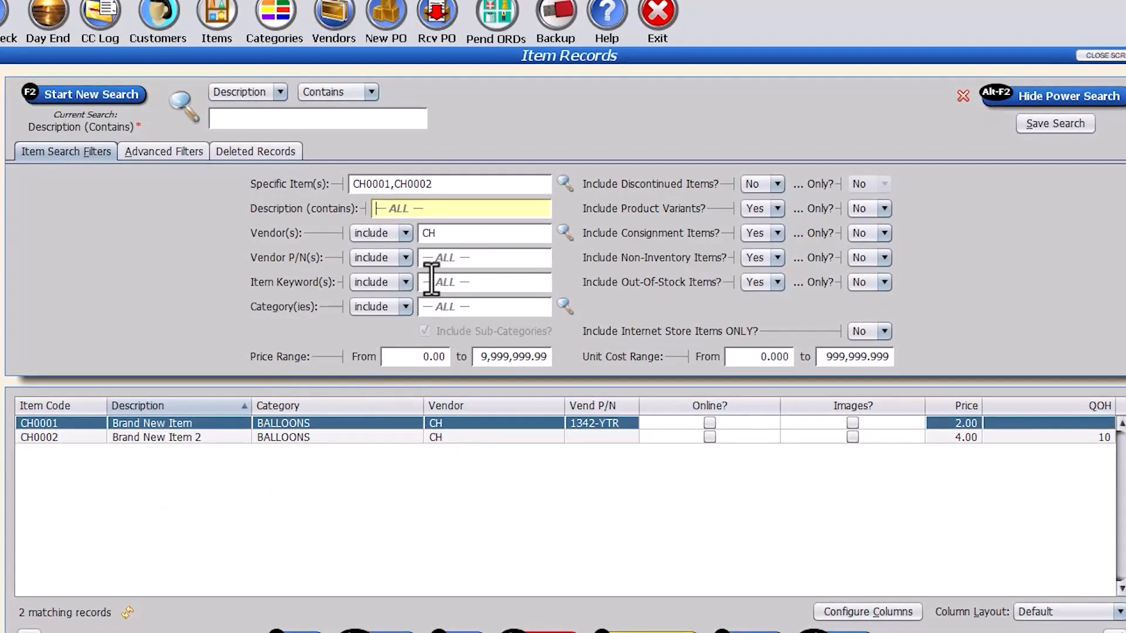
click(450, 232)
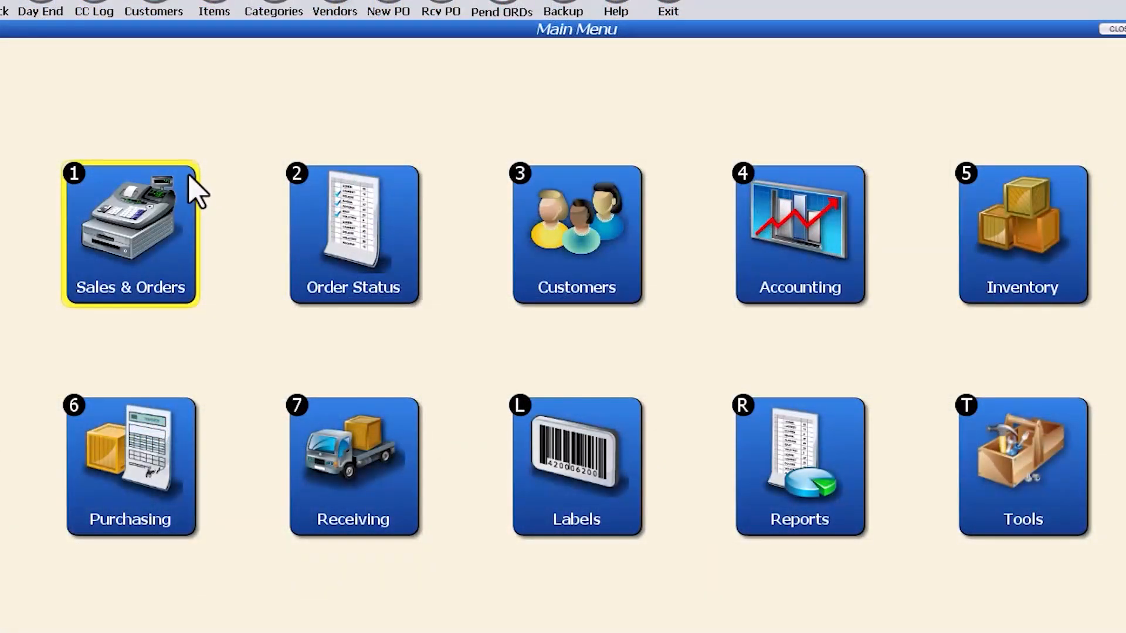
Step: Open the item records, look over the available search schemes, and return to the item list
click(219, 7)
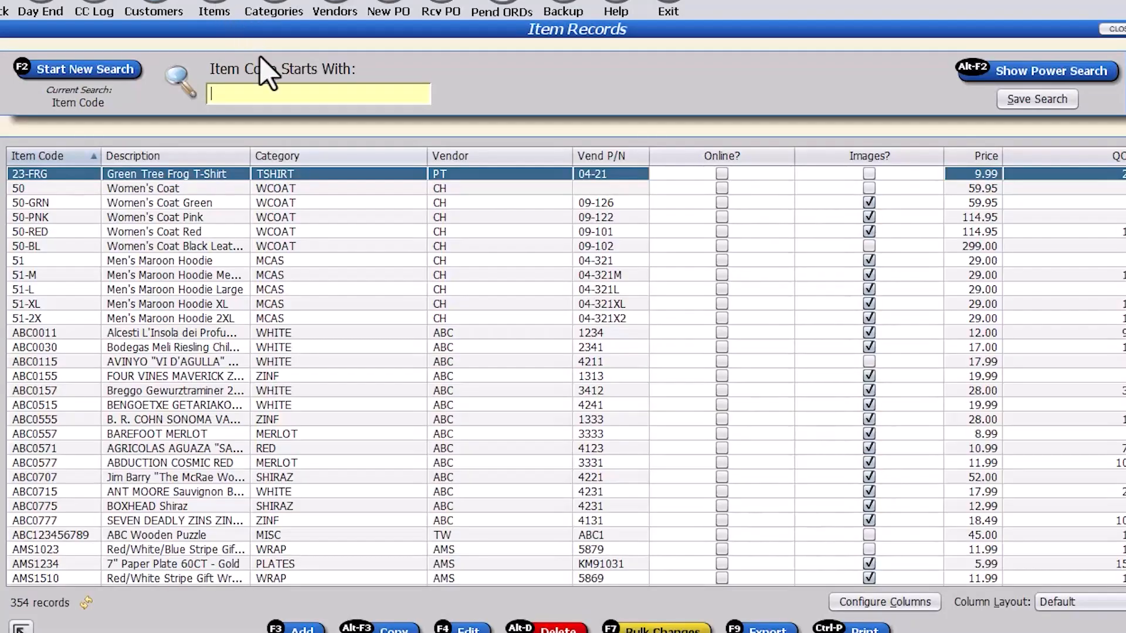
click(118, 73)
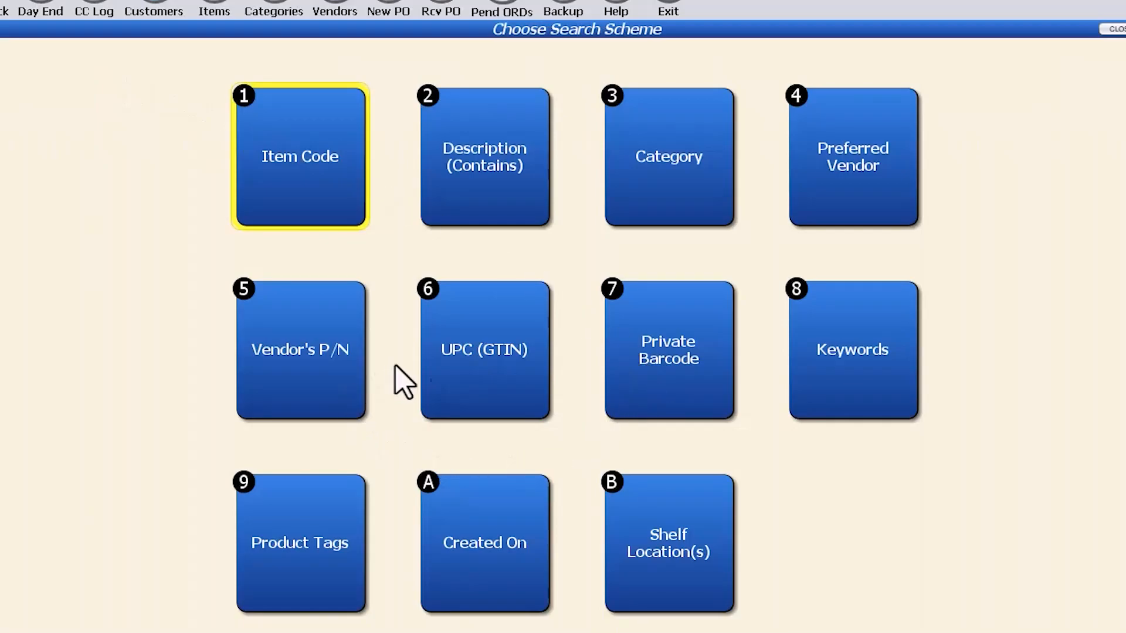
click(1121, 29)
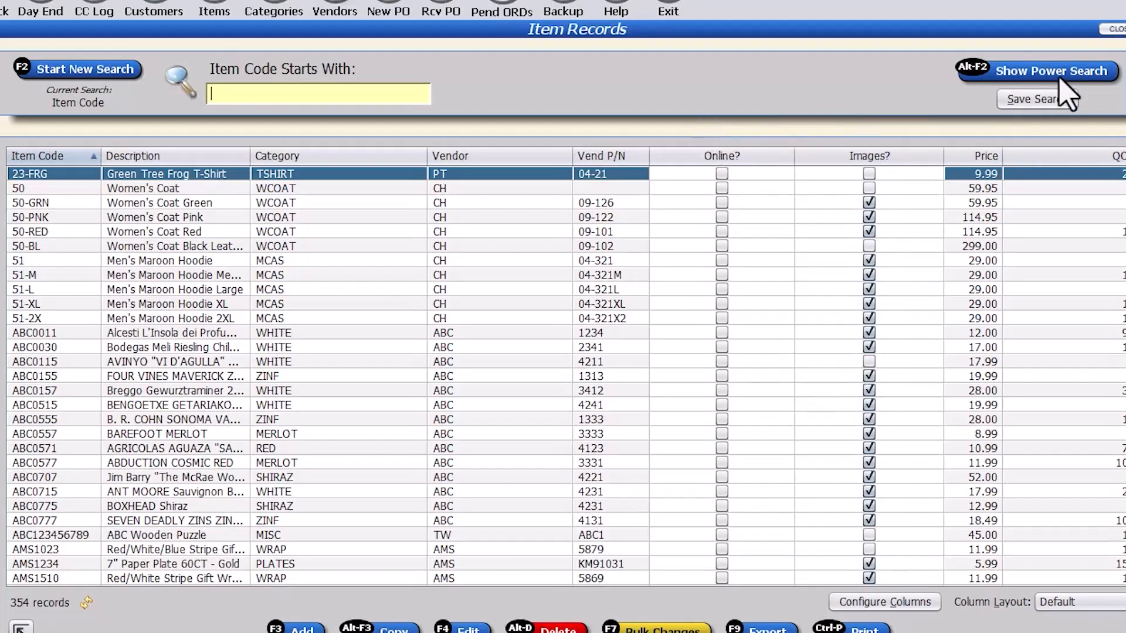
Step: Show the power search filters and set the main search field to Custom Field 1
click(1032, 71)
click(264, 66)
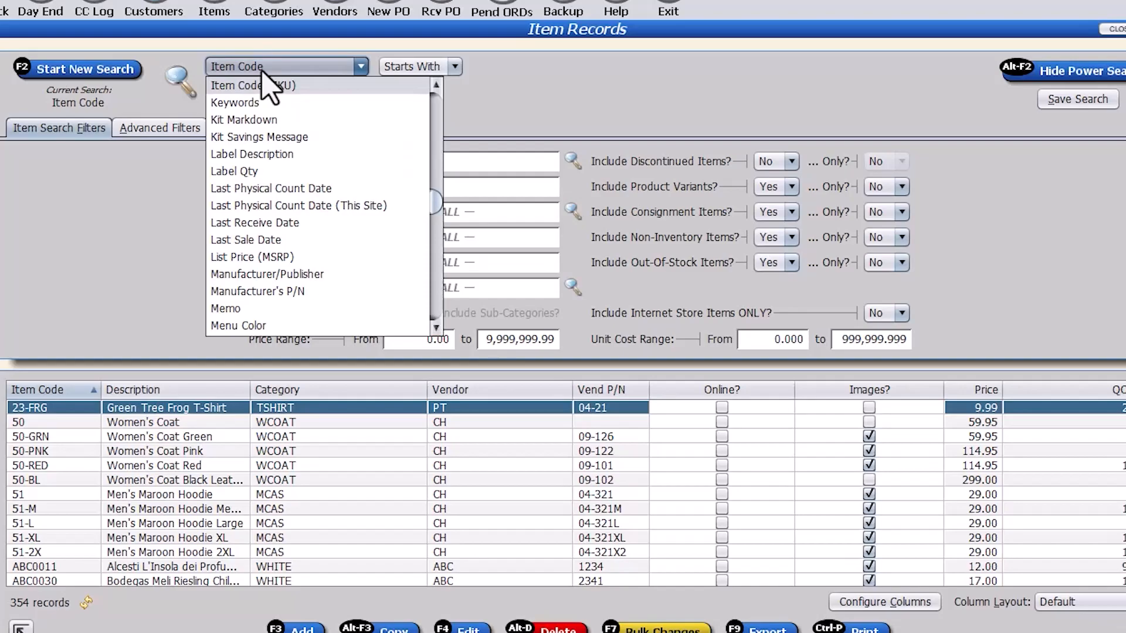
scroll(263, 86, up, 10)
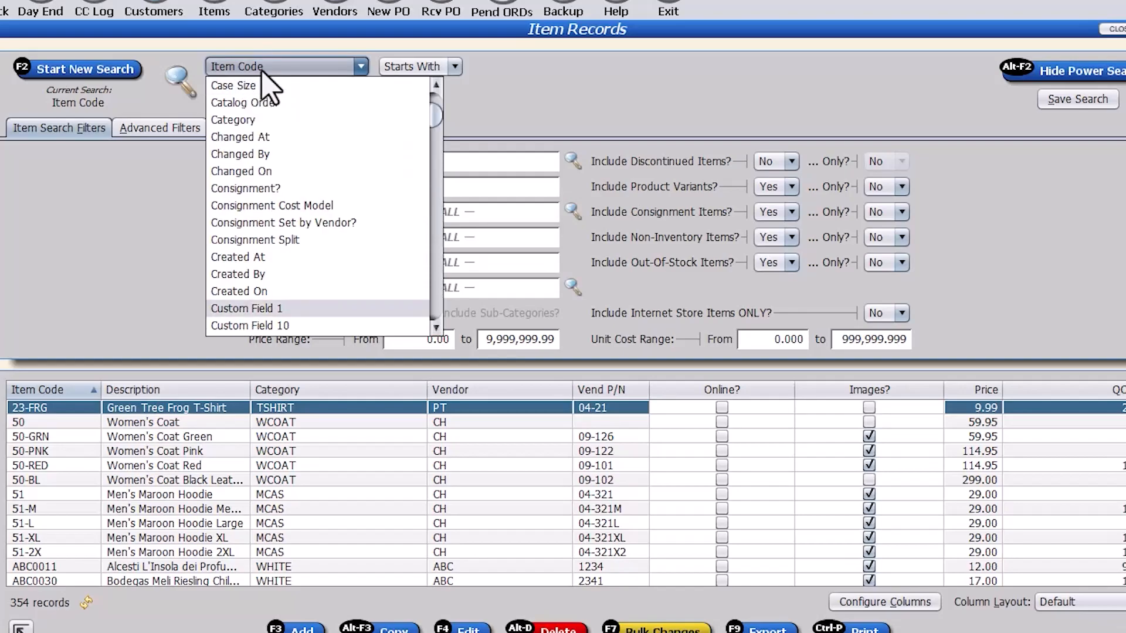
key(Return)
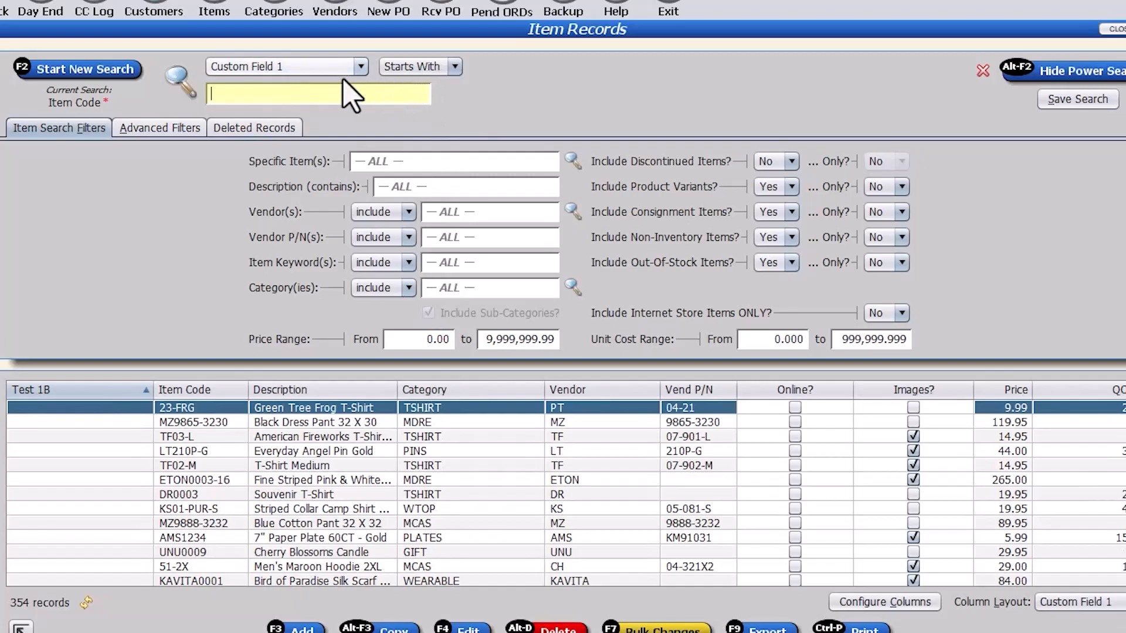
Step: Keep the Starts With match type, hide the power search, and find items whose Custom Field 1 starts with ON
click(399, 67)
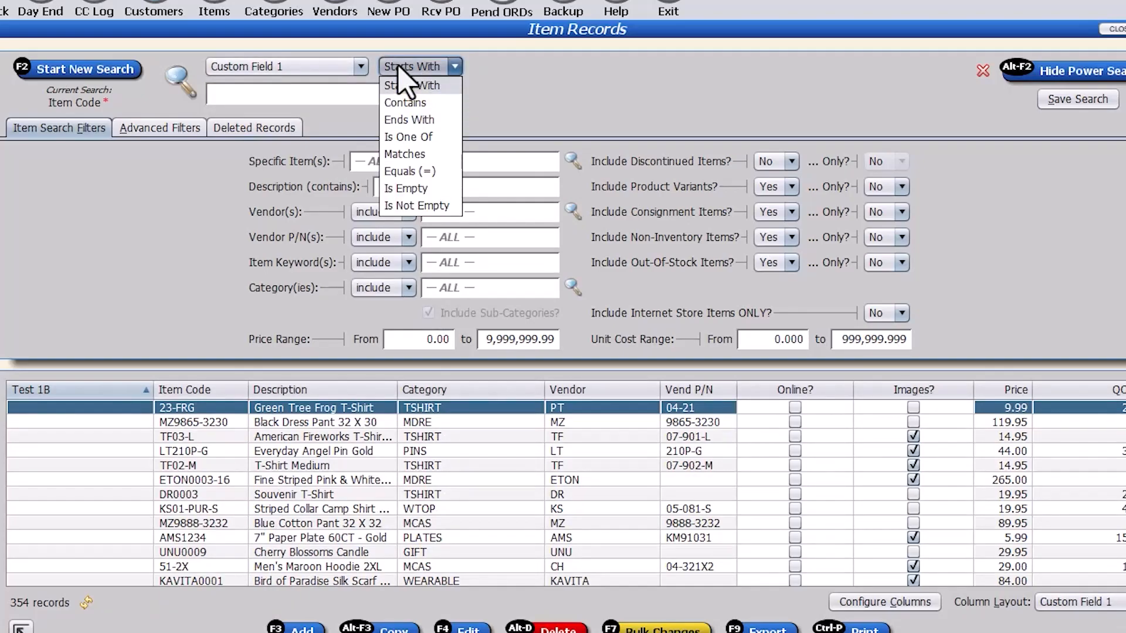
click(604, 105)
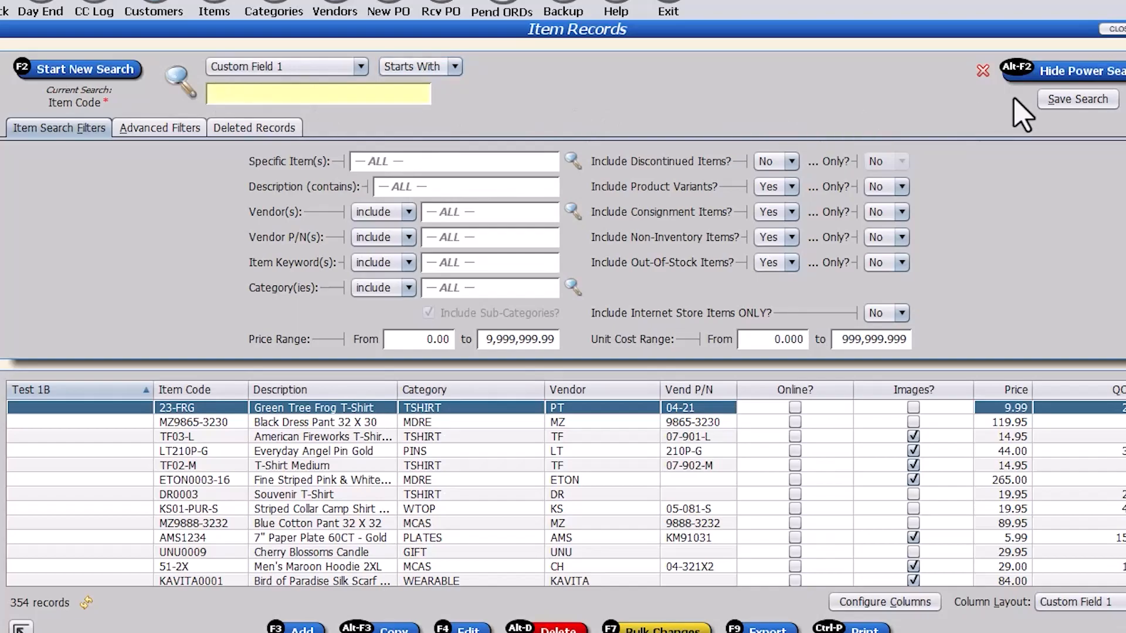
click(1064, 75)
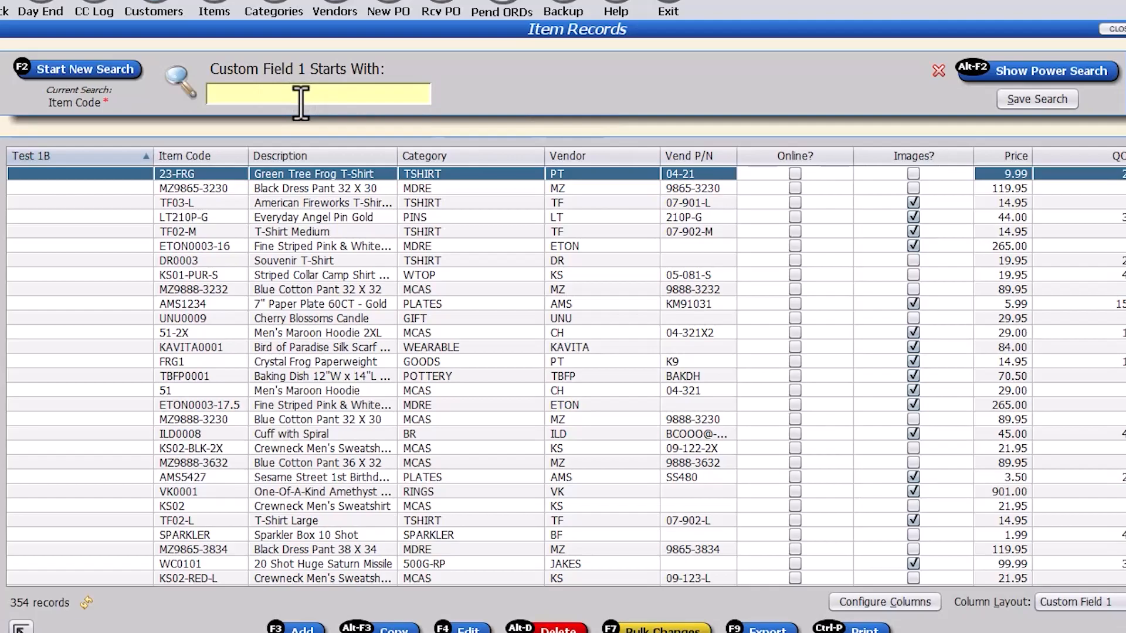
key(Return)
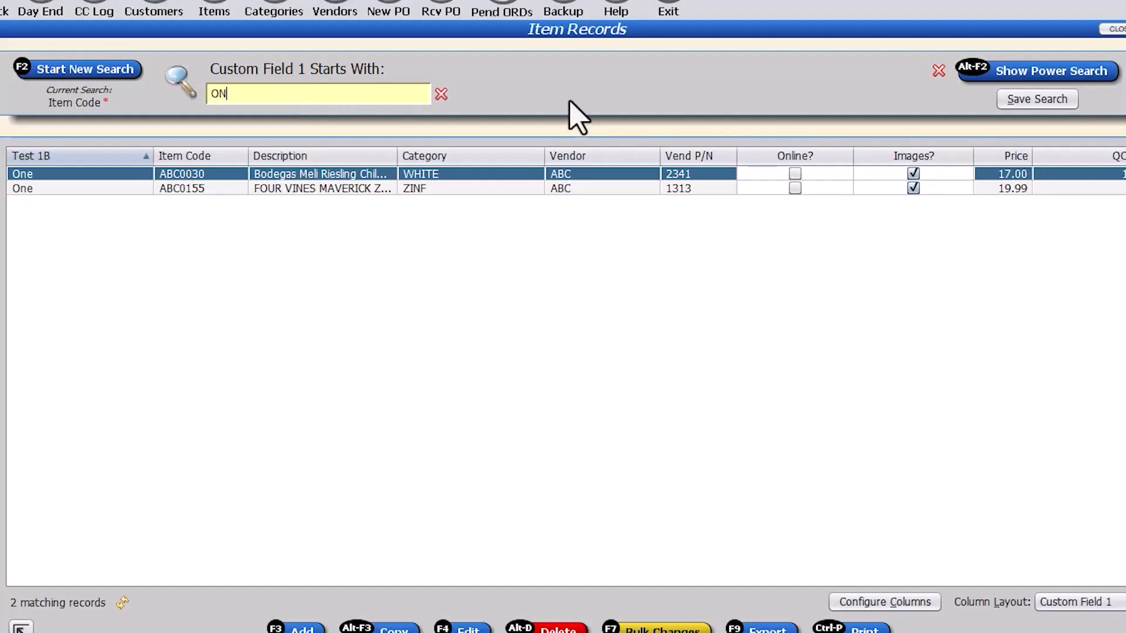
Step: Save the current search as a search option named Custom Field 1 without making it the default
click(1021, 101)
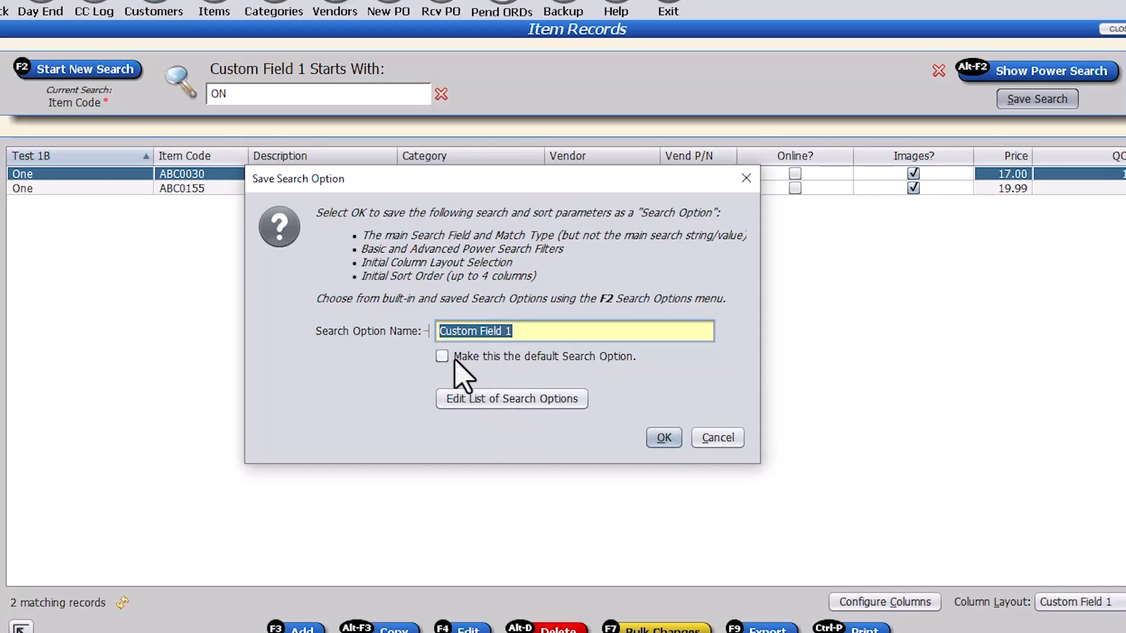
click(665, 438)
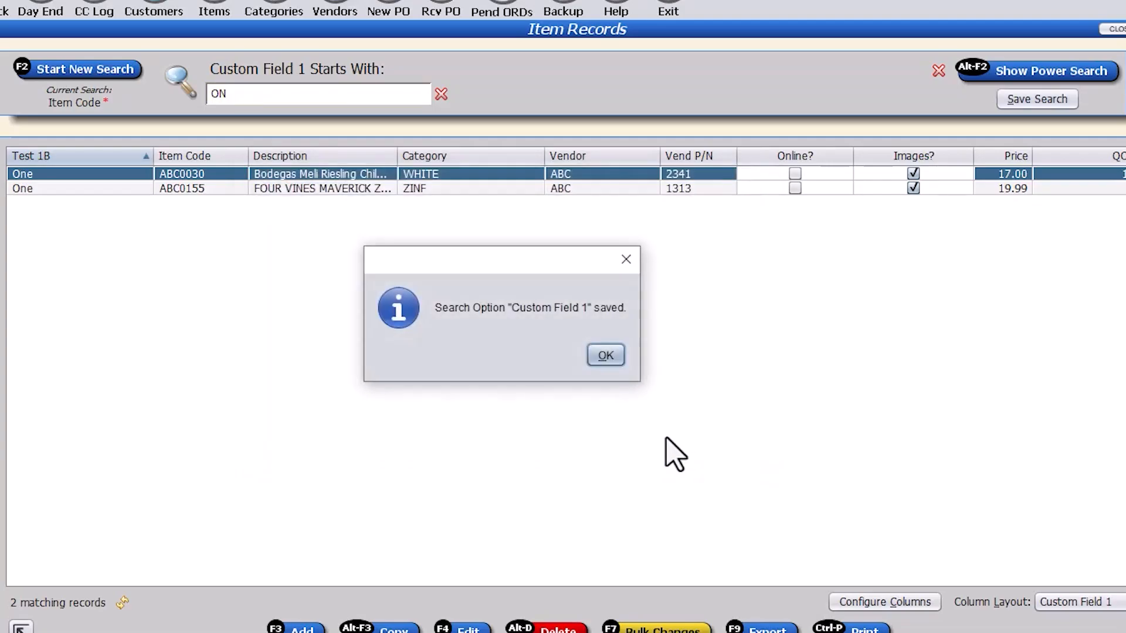
click(606, 355)
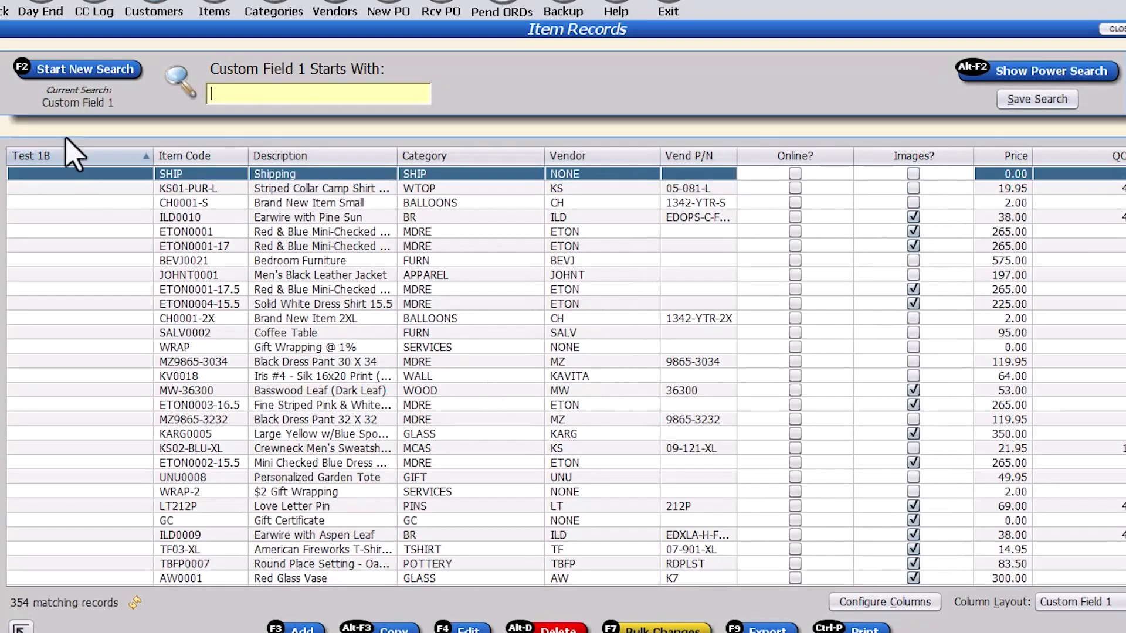
Step: Search for ON using the saved Custom Field 1 scheme and show the advanced power search filters
click(80, 73)
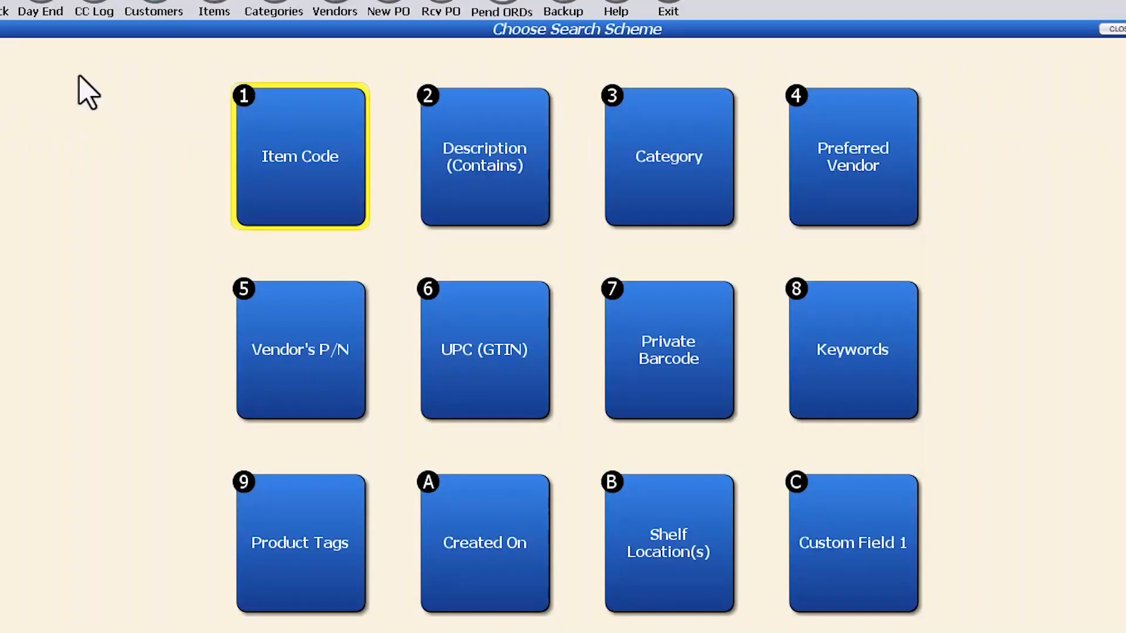
click(888, 554)
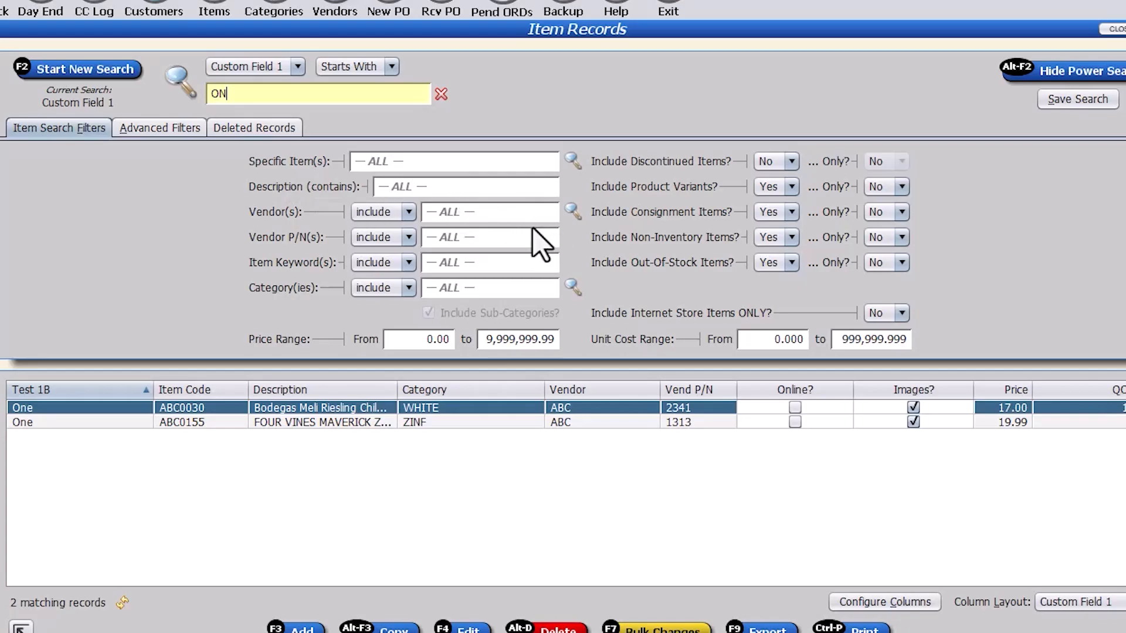
click(154, 129)
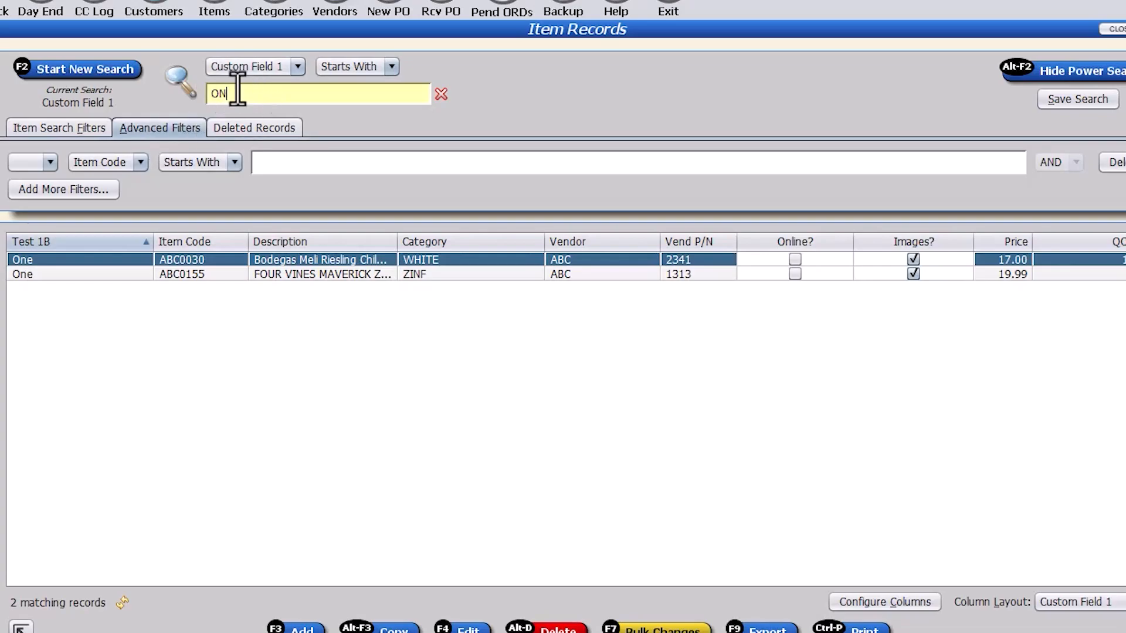
Step: Start a new Item Code search and add an advanced filter for Custom Field 1 starting with O
click(100, 76)
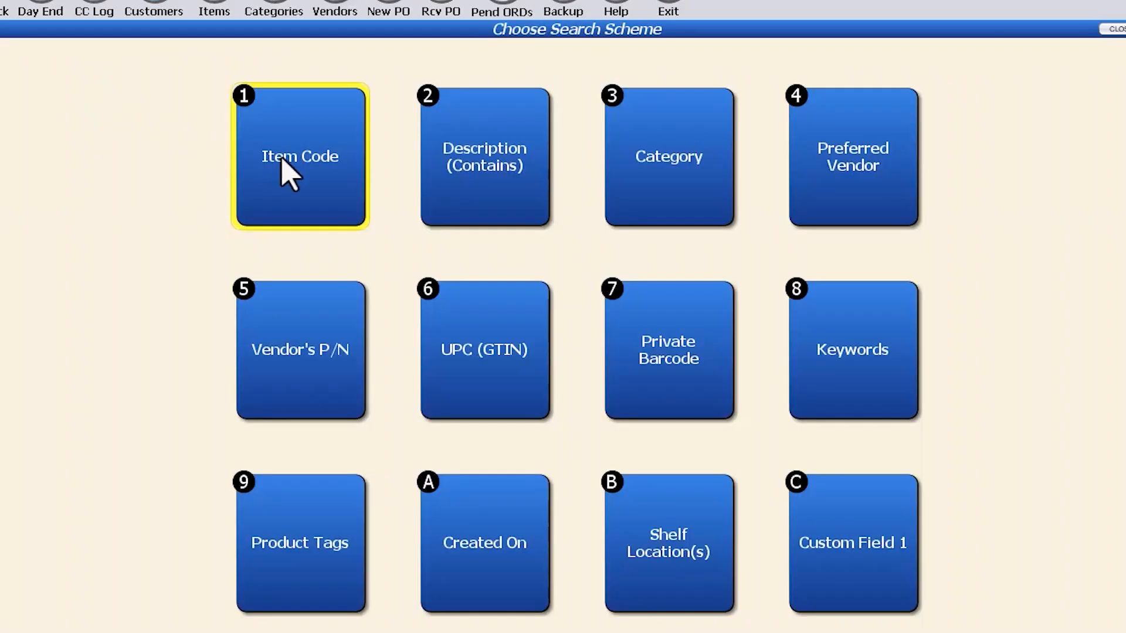
click(282, 162)
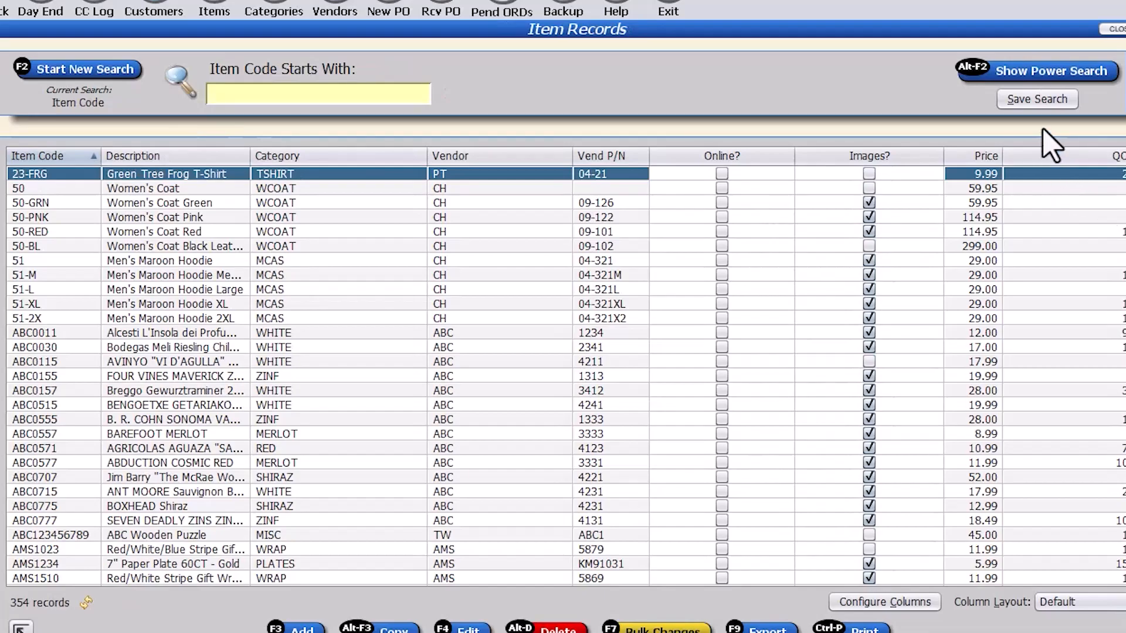
click(1038, 72)
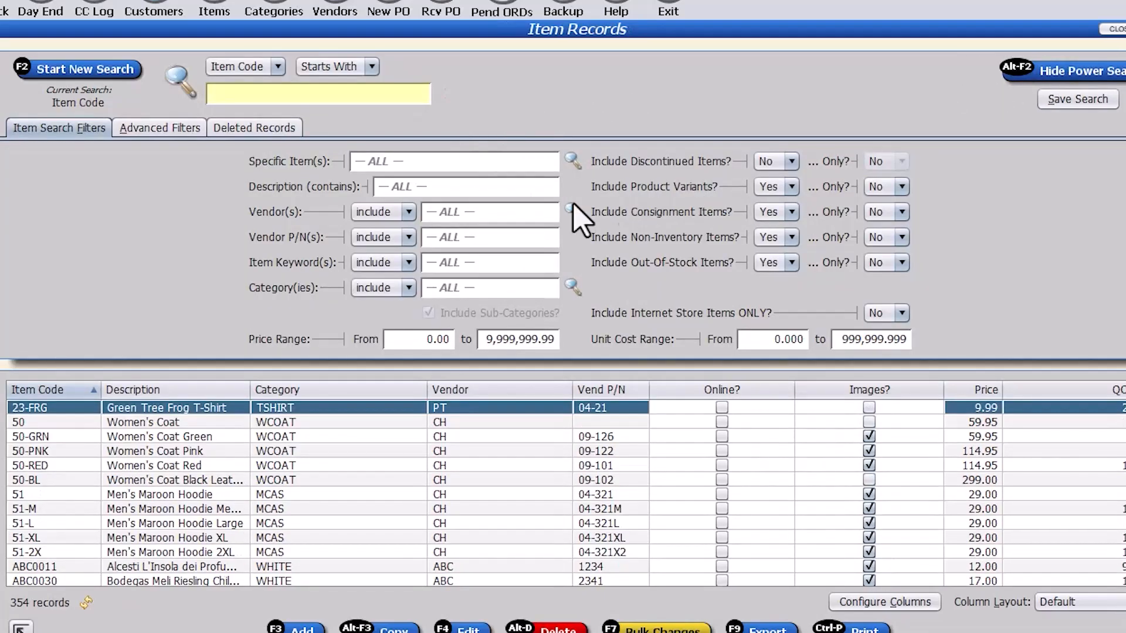
click(179, 131)
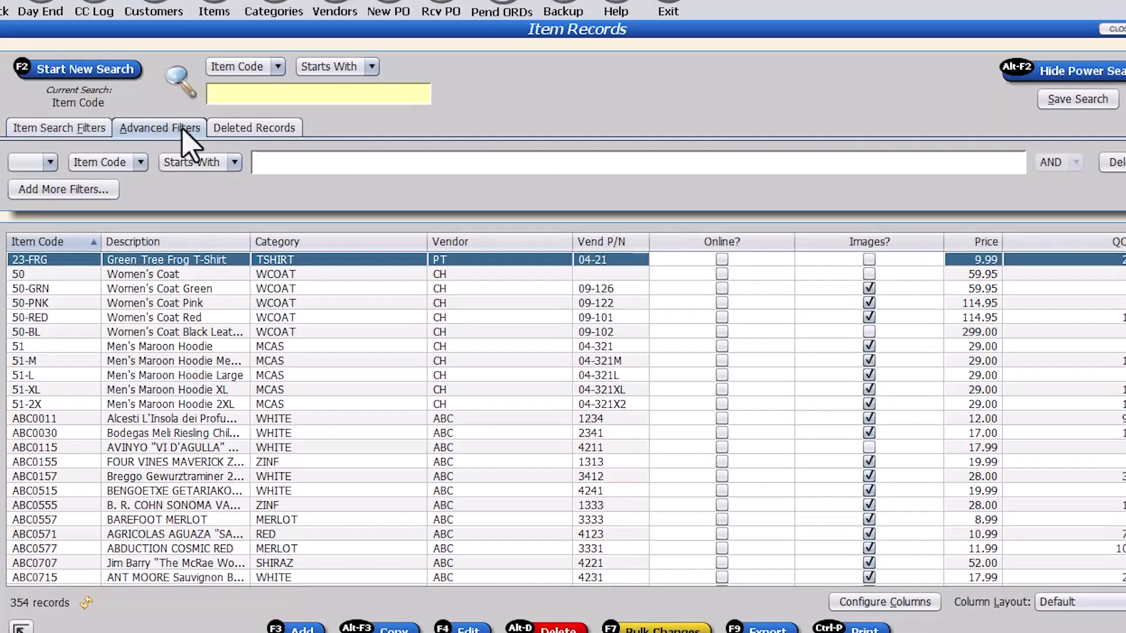
click(115, 165)
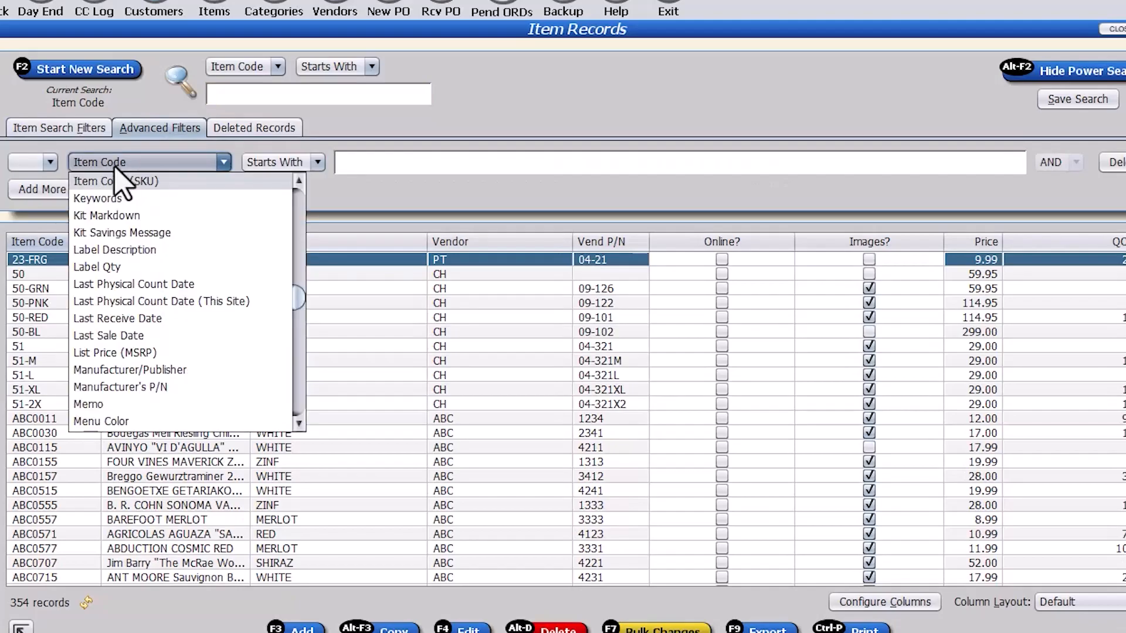
text(cu)
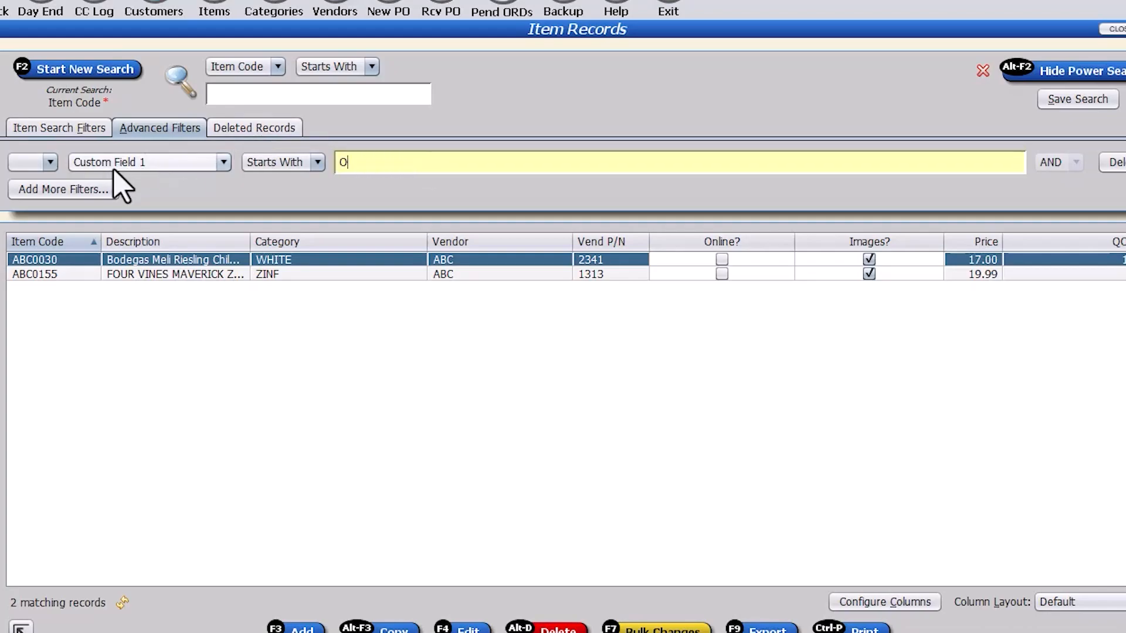
Step: Change the advanced filter to Has Any Images (Pictures)? equals Yes
click(133, 167)
drag(300, 219, 299, 271)
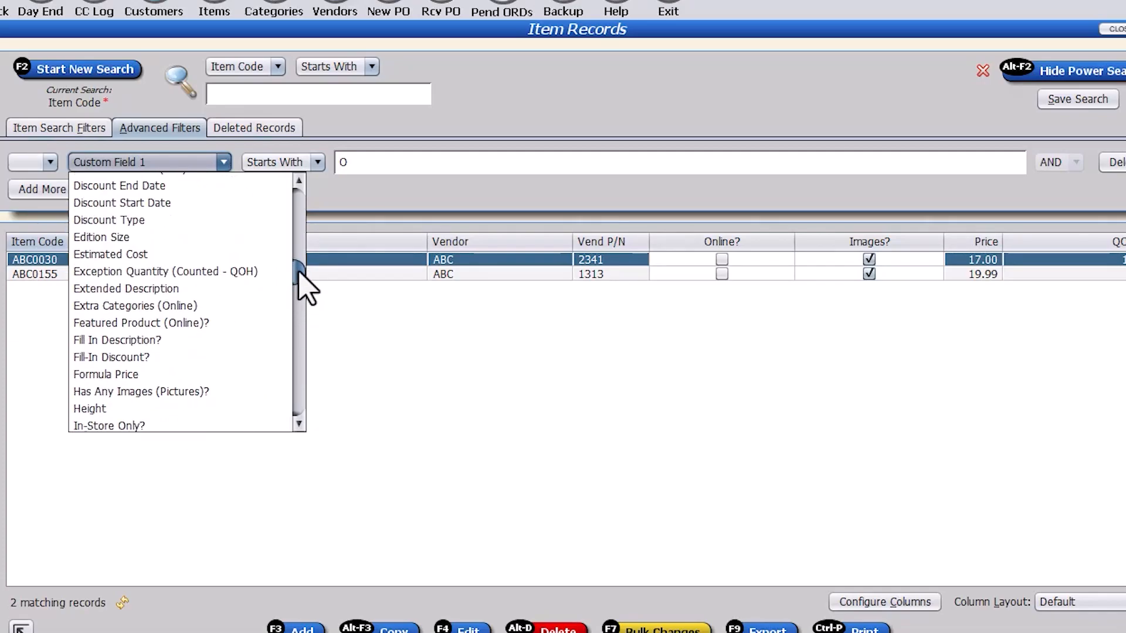
scroll(249, 308, down, 1)
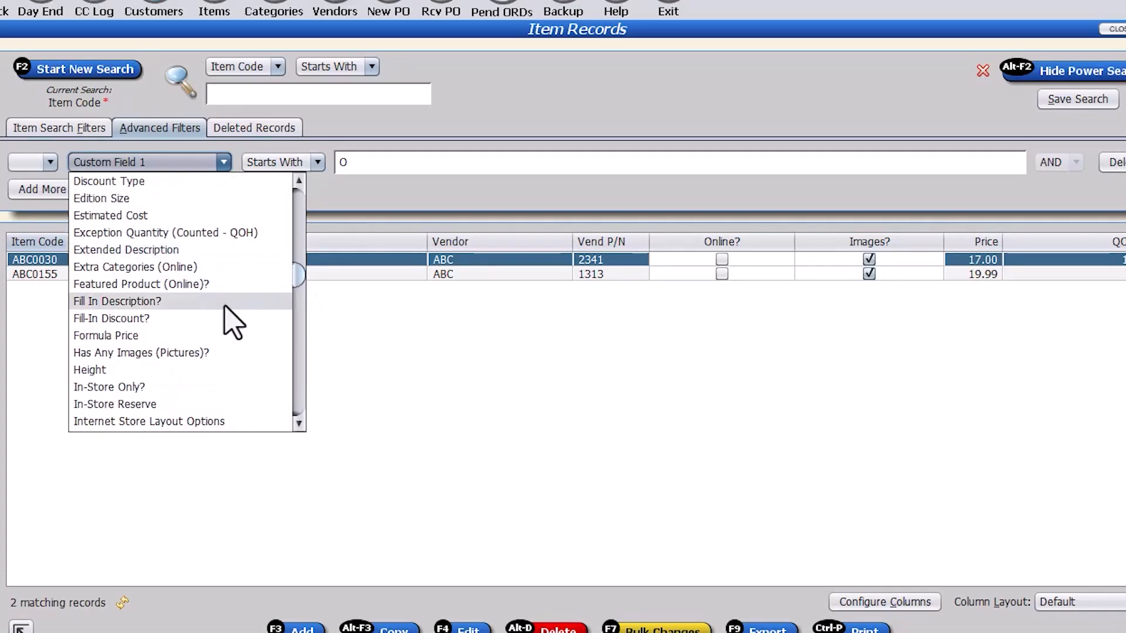
click(244, 356)
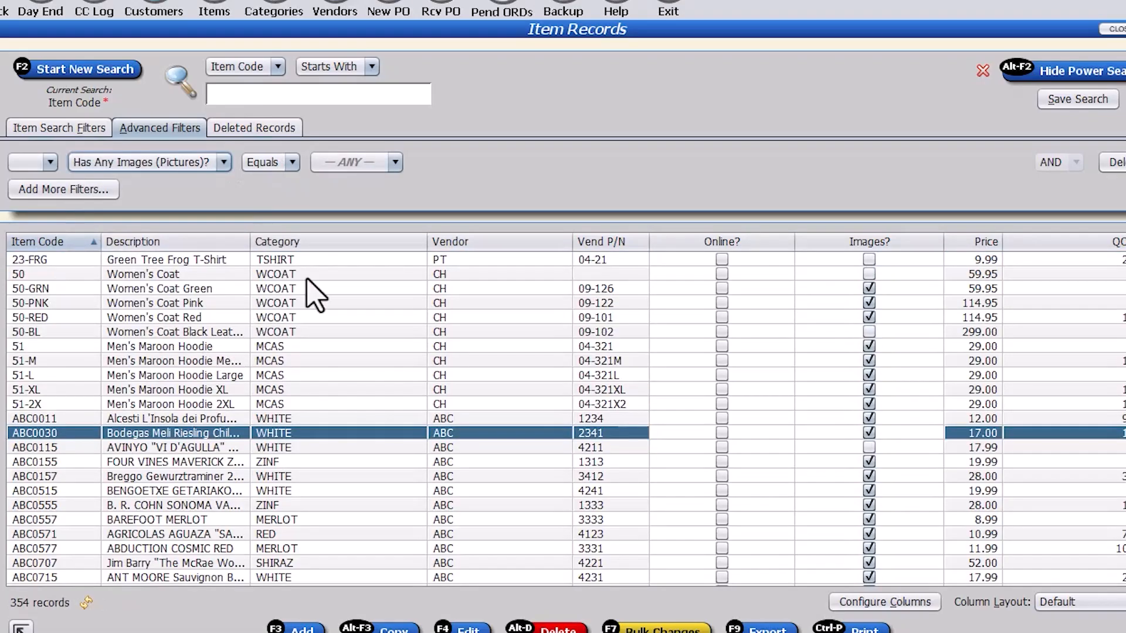
click(366, 164)
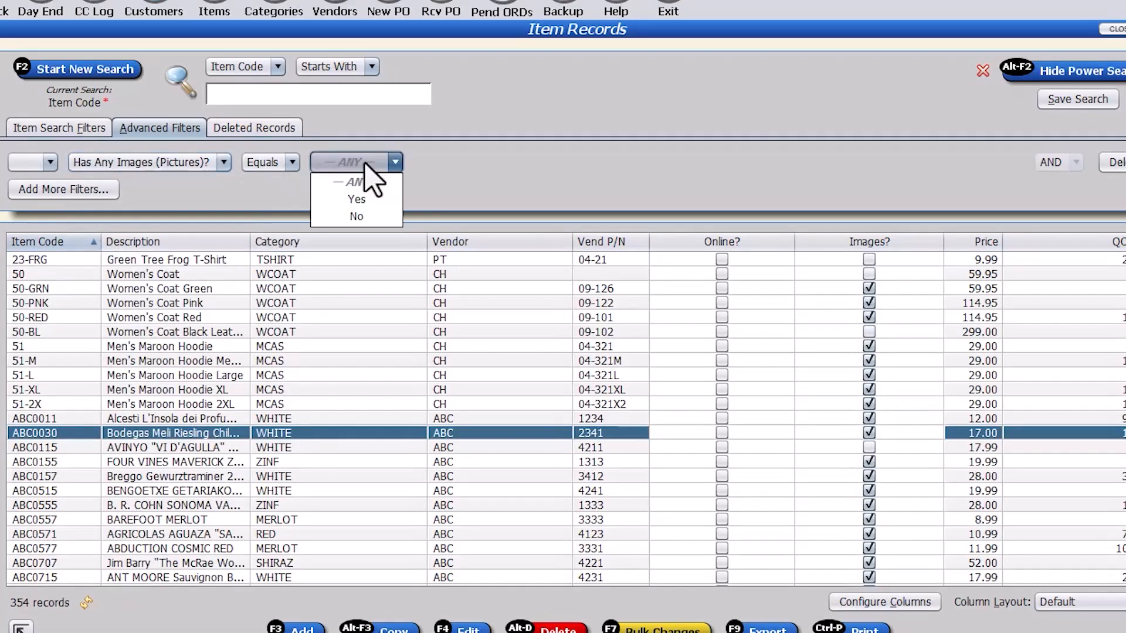
click(355, 199)
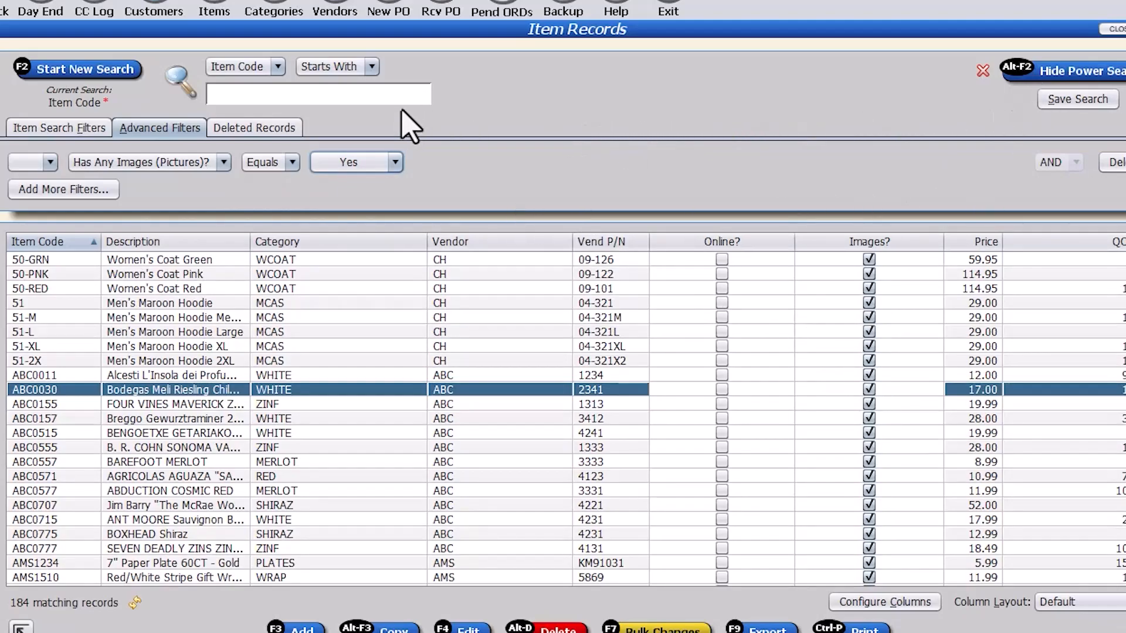
Step: Add a new column layout named My Column Layout to the list of item column layouts
click(1060, 604)
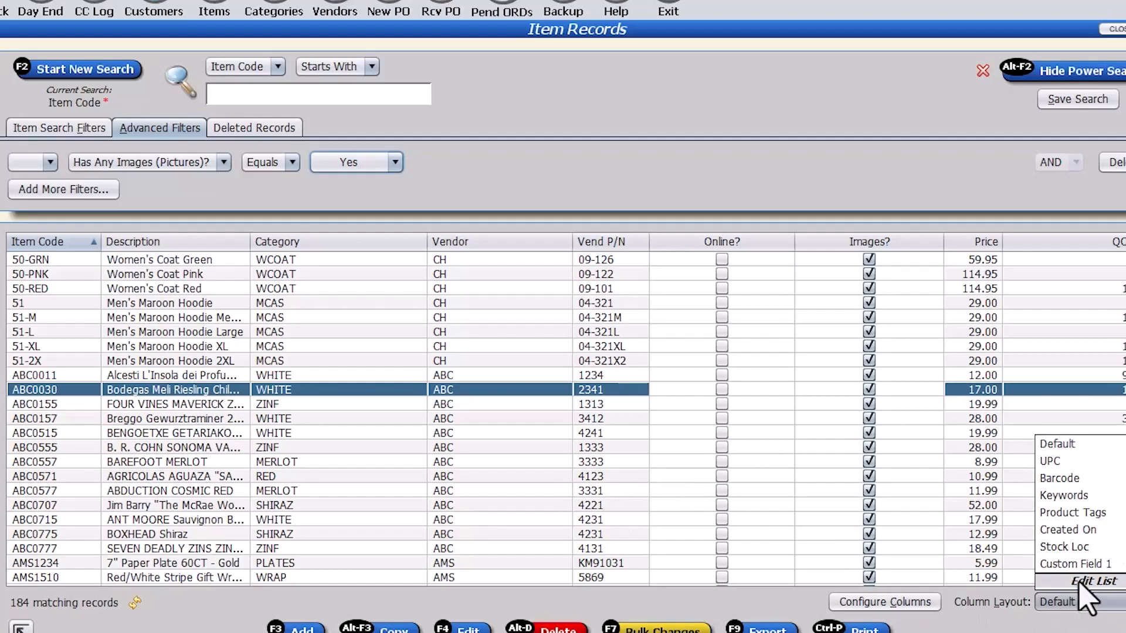
click(1081, 583)
click(802, 173)
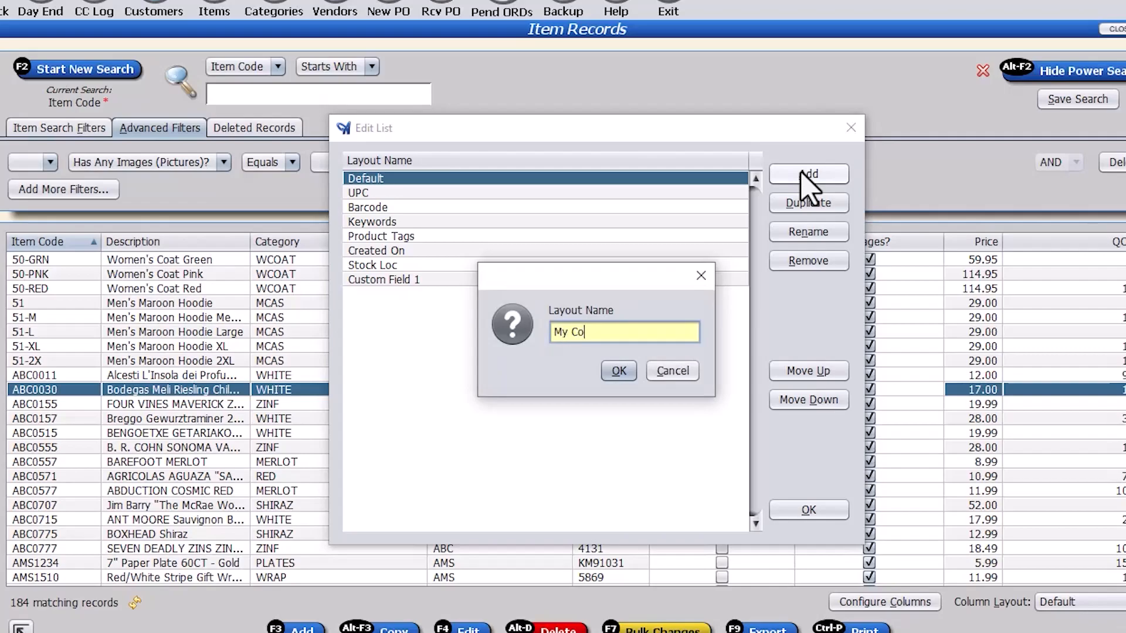
text(My Column Layout)
key(Return)
click(813, 512)
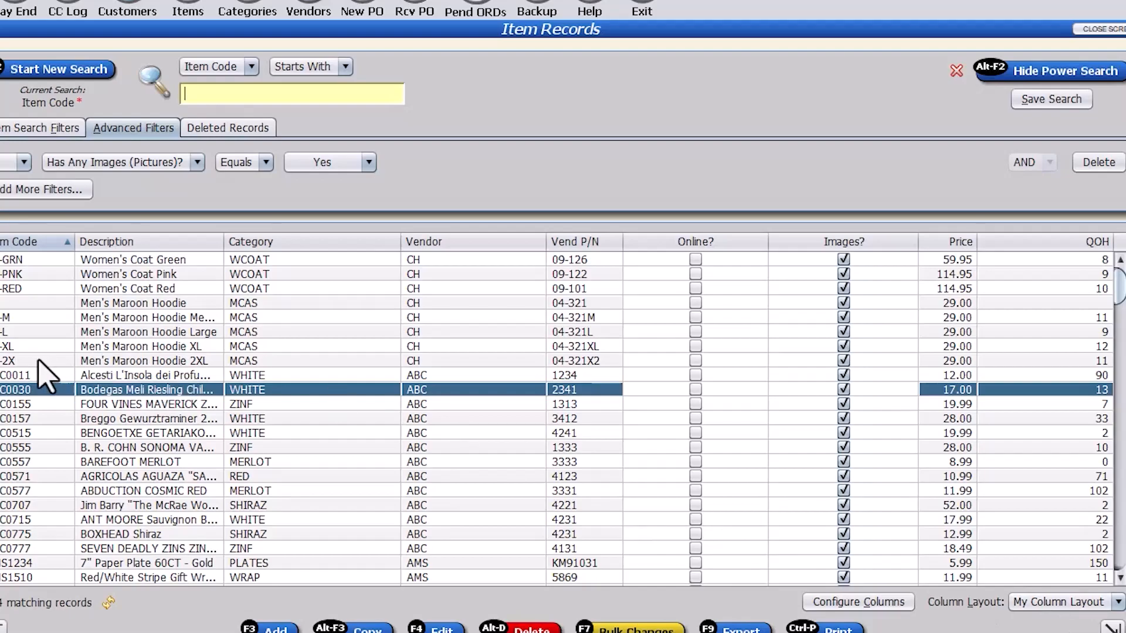
Step: Open the column configuration for My Column Layout and add Custom Field 1 to the shown columns
right_click(451, 327)
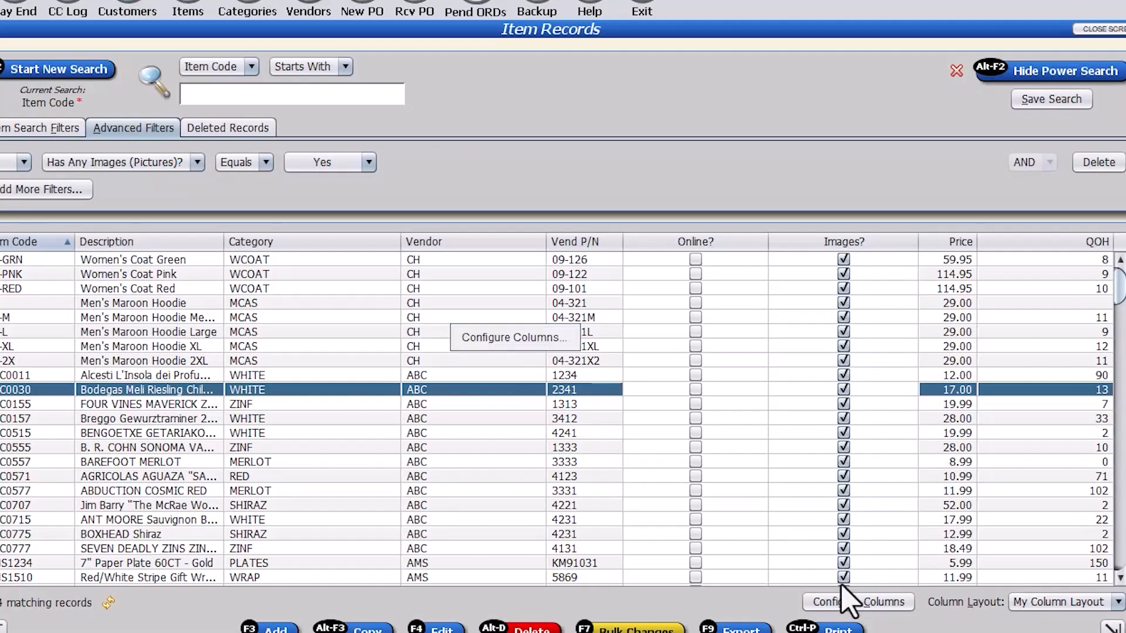
click(862, 604)
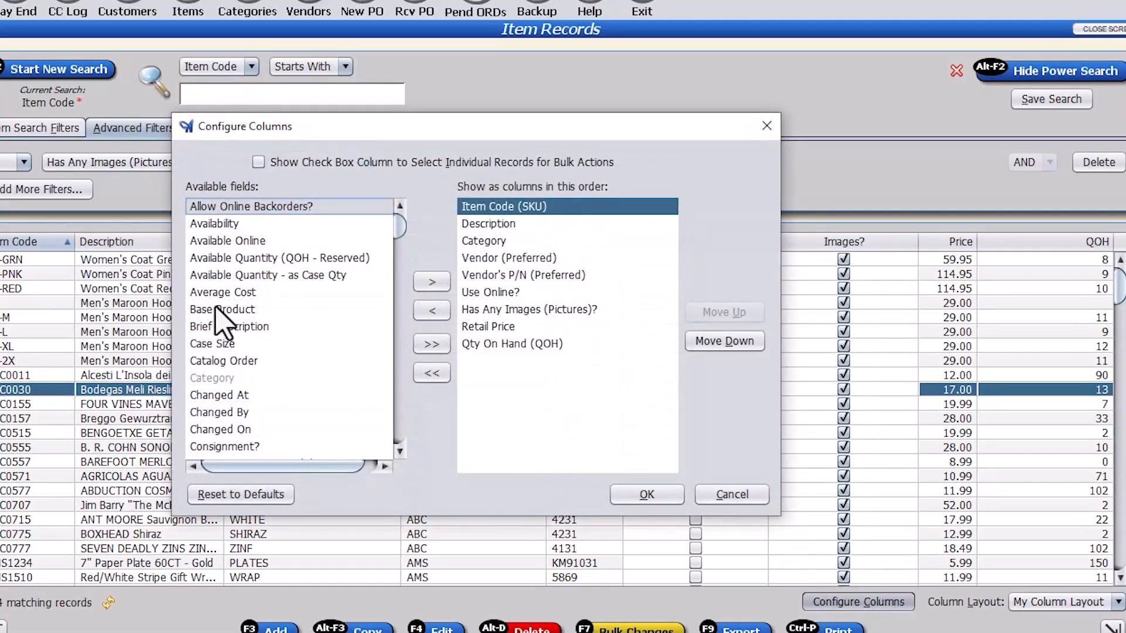
click(224, 262)
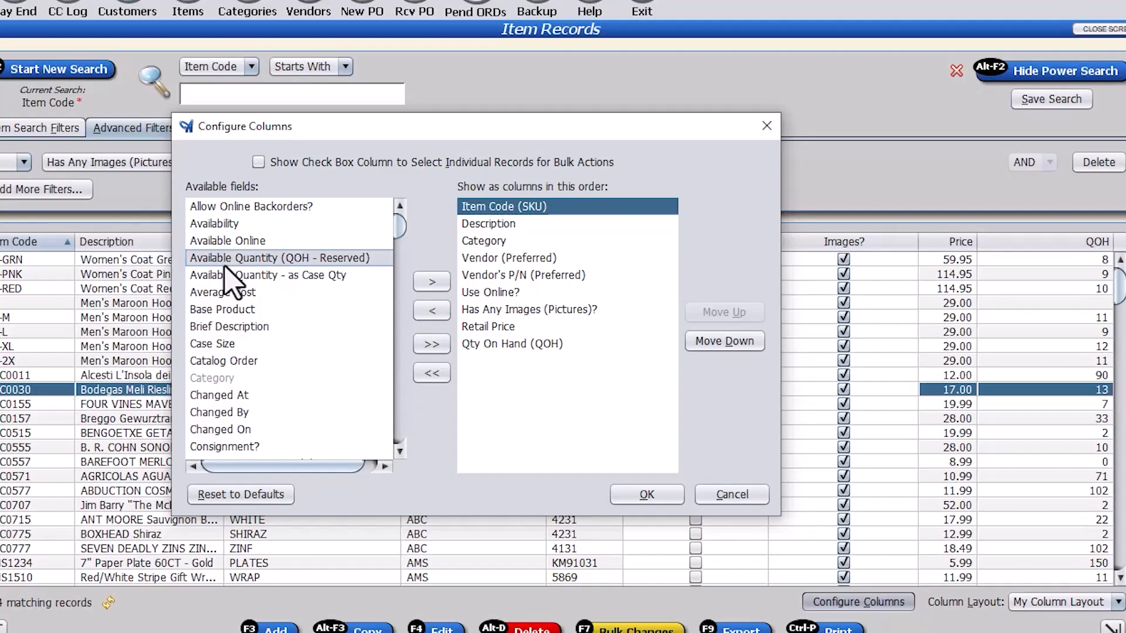
text(cu)
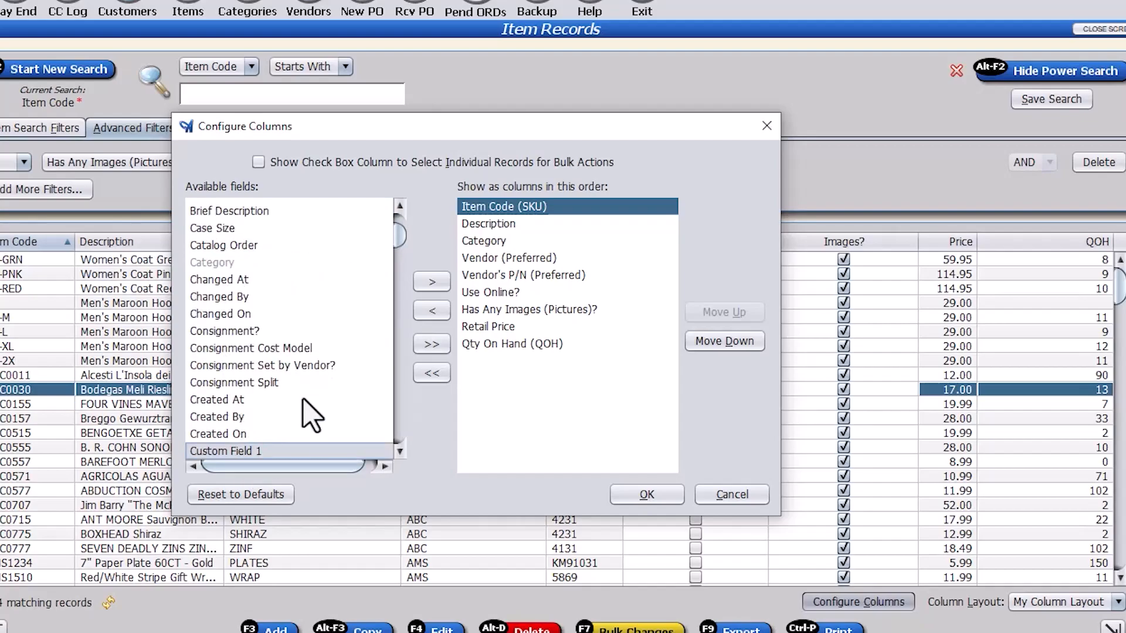
double_click(242, 452)
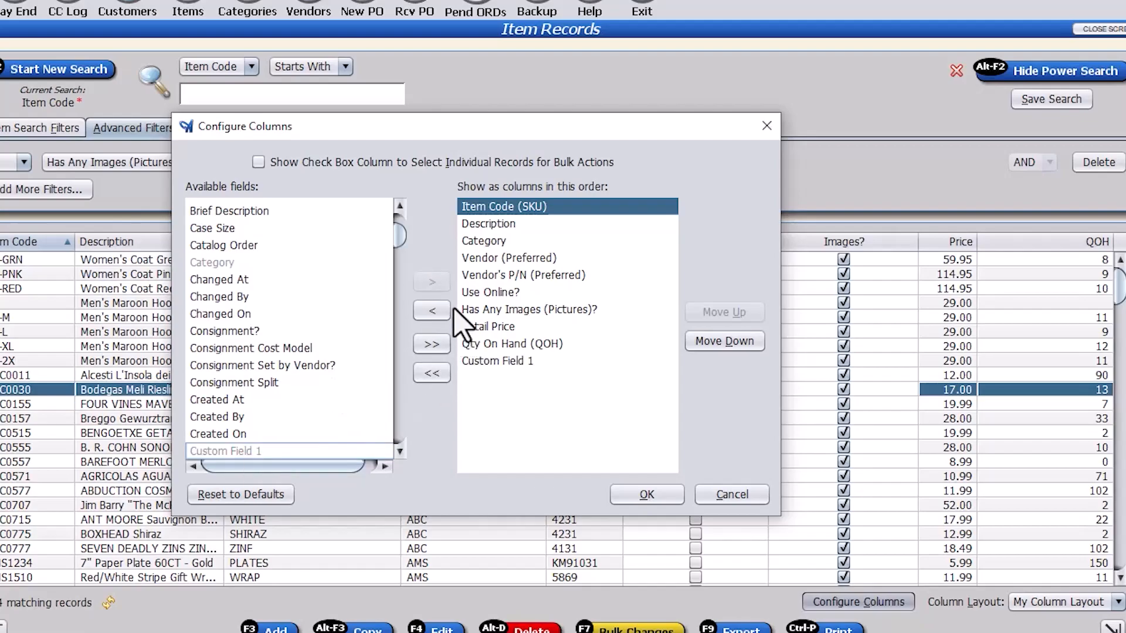
Step: Reorder Custom Field 1 to sit directly below Description in the column order and apply the configuration
click(512, 362)
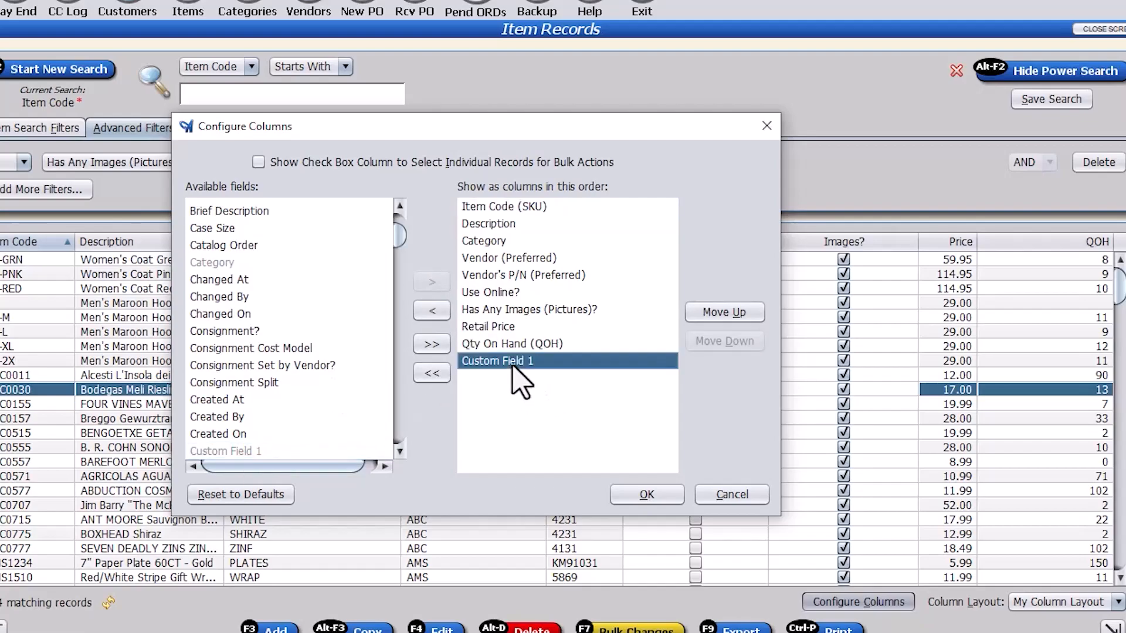
click(724, 313)
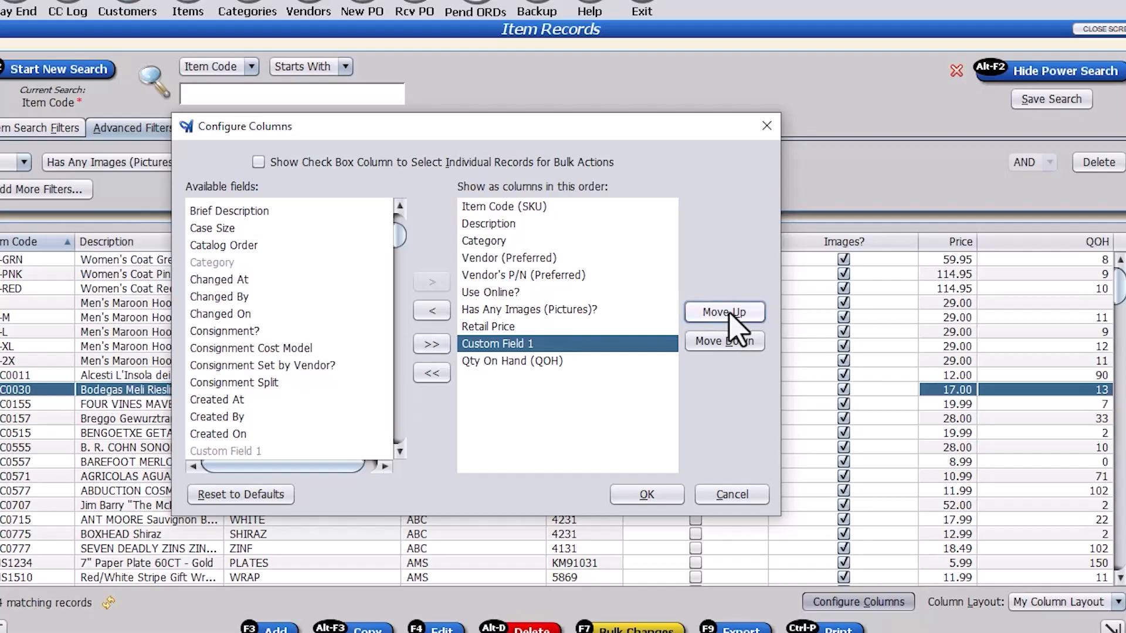
click(729, 313)
click(729, 314)
click(729, 314)
click(729, 313)
click(729, 314)
click(729, 313)
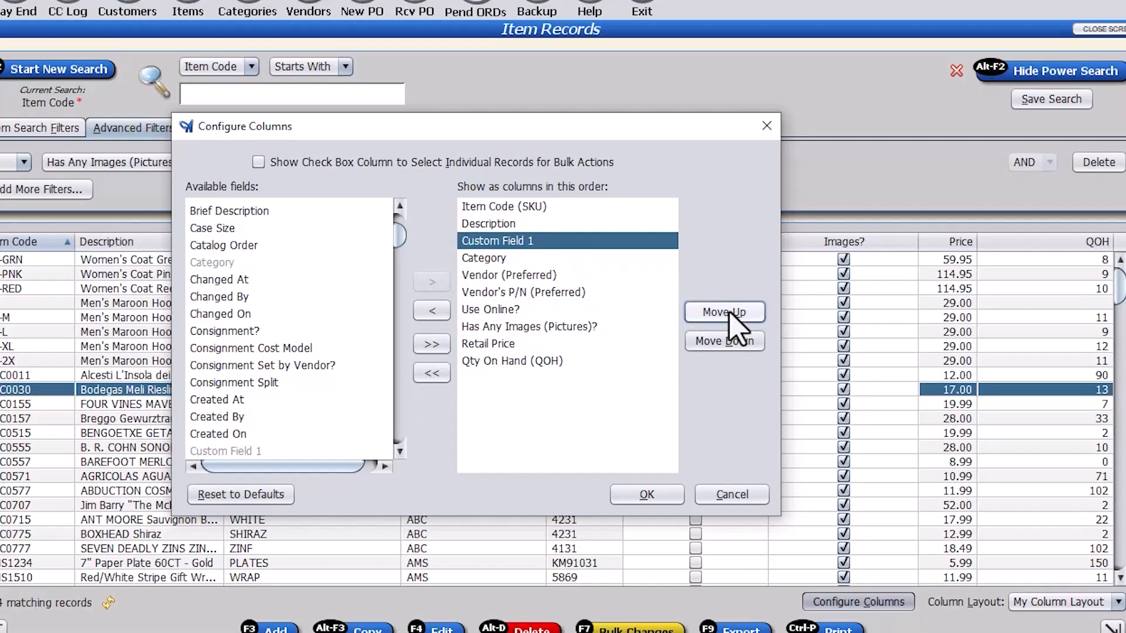
click(648, 496)
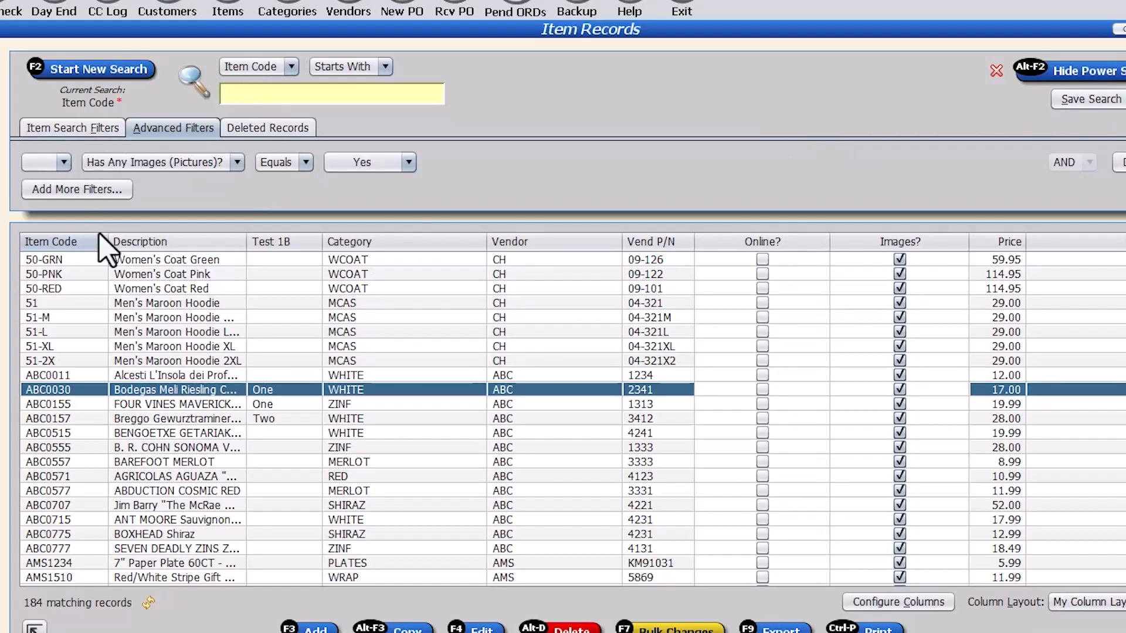
Step: Save the current search, filters and column layout as a search option named Items With Pictures
click(70, 128)
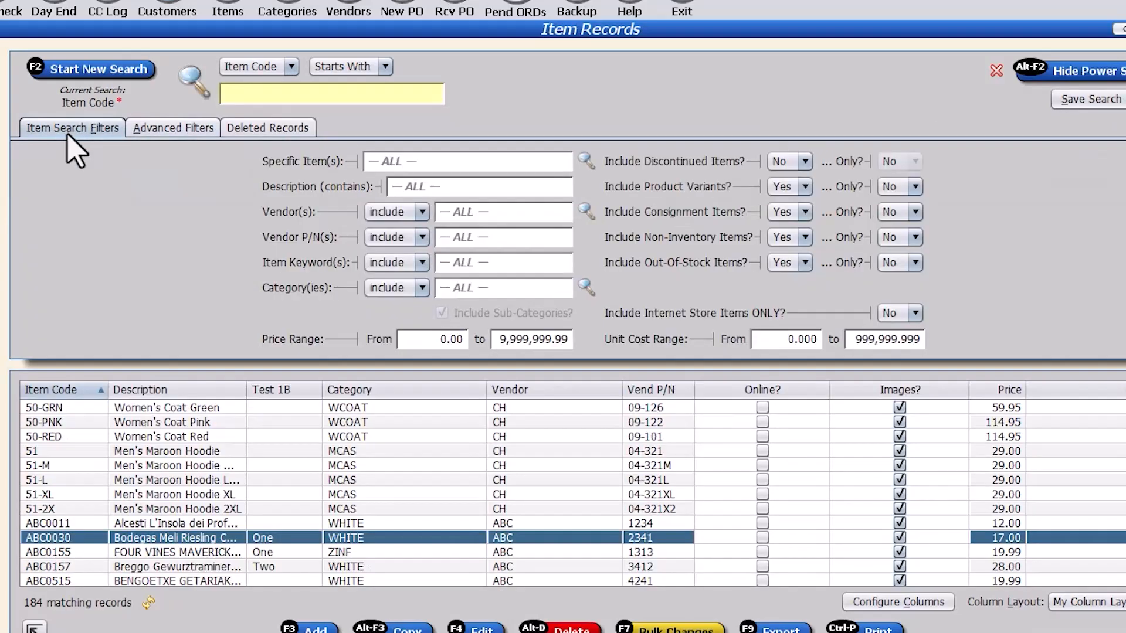
click(1088, 100)
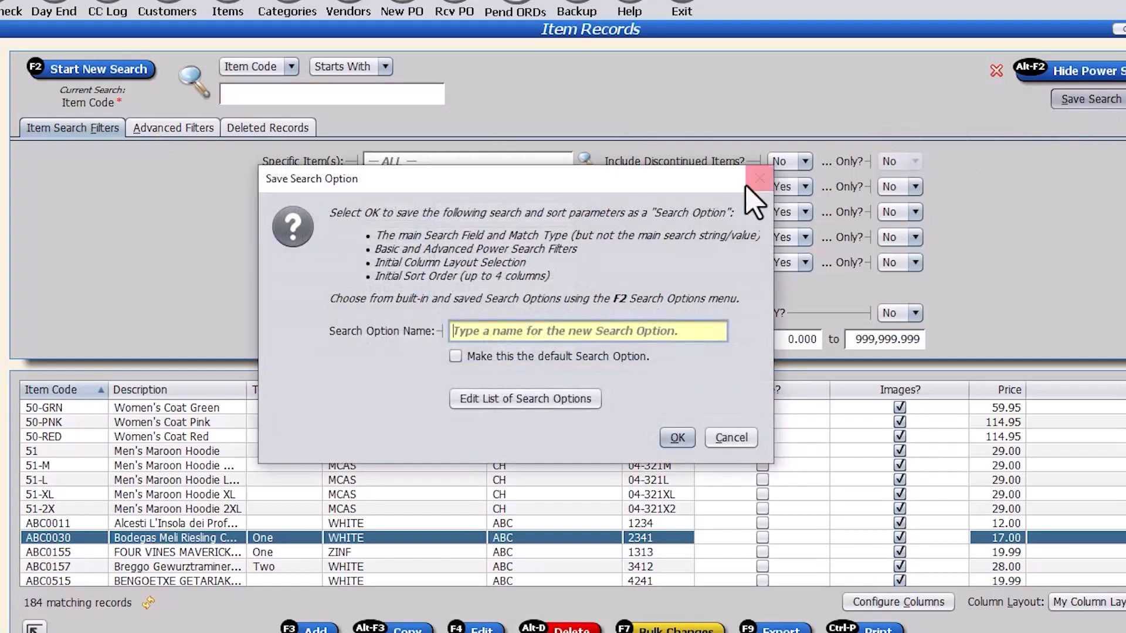
text(Items Wi)
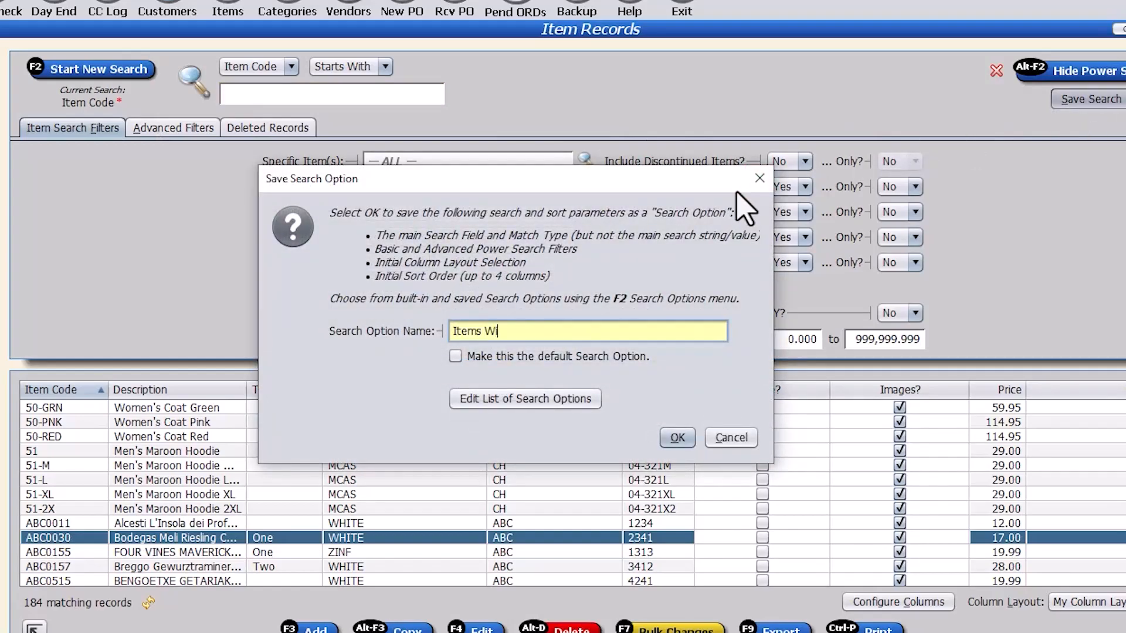
text(th Pictures)
key(Return)
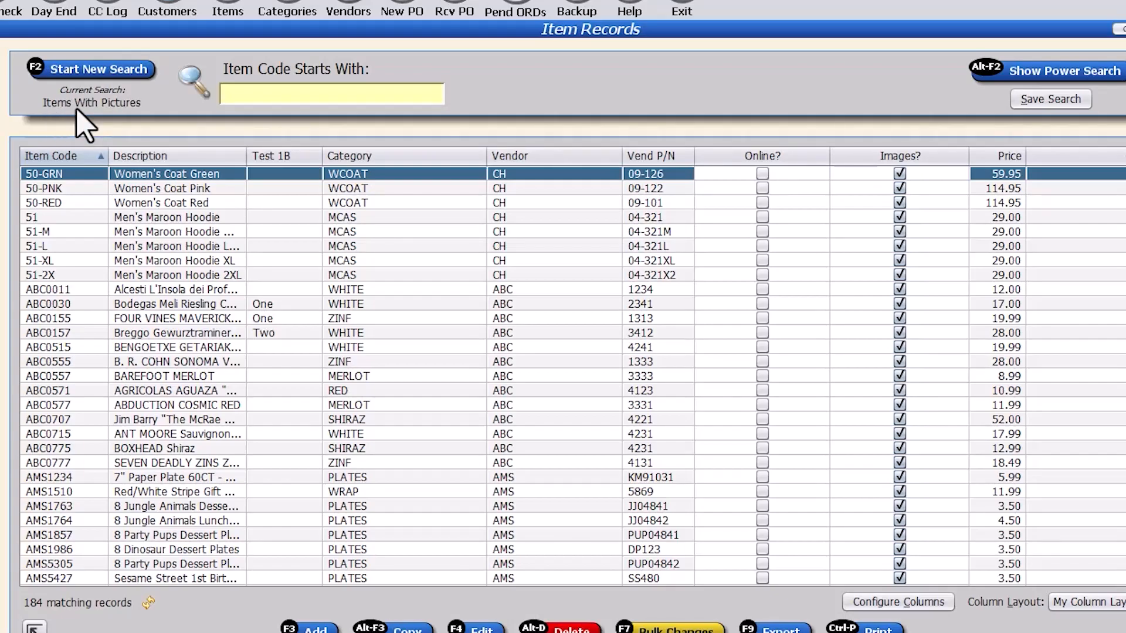
Step: Switch to the Description (Contains) search scheme and back to the saved Items With Pictures scheme
click(101, 75)
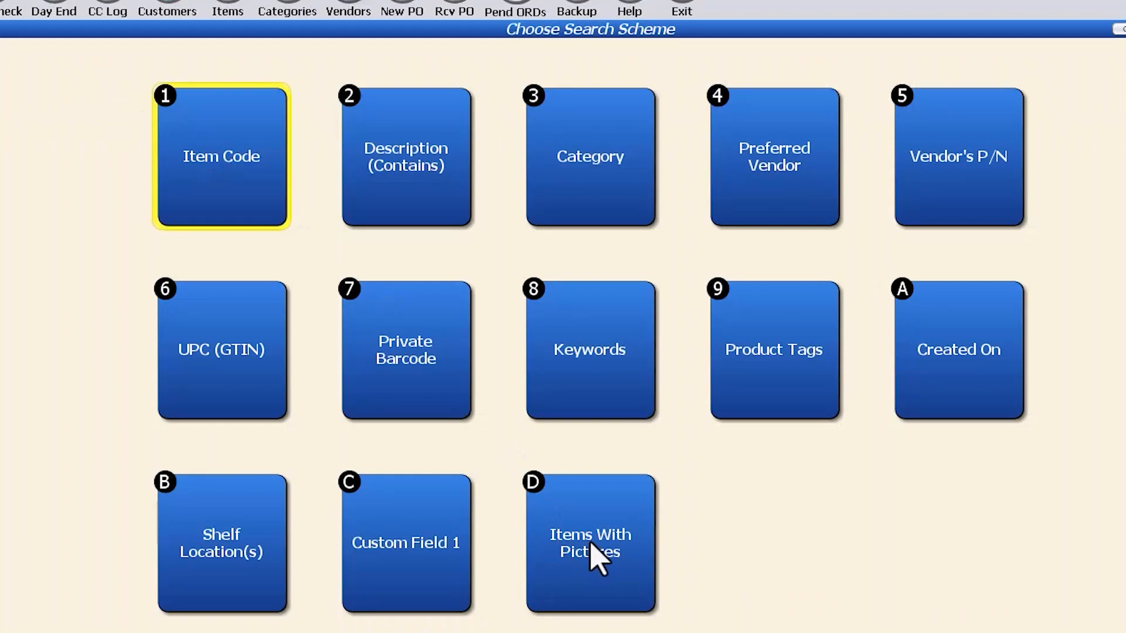
click(425, 156)
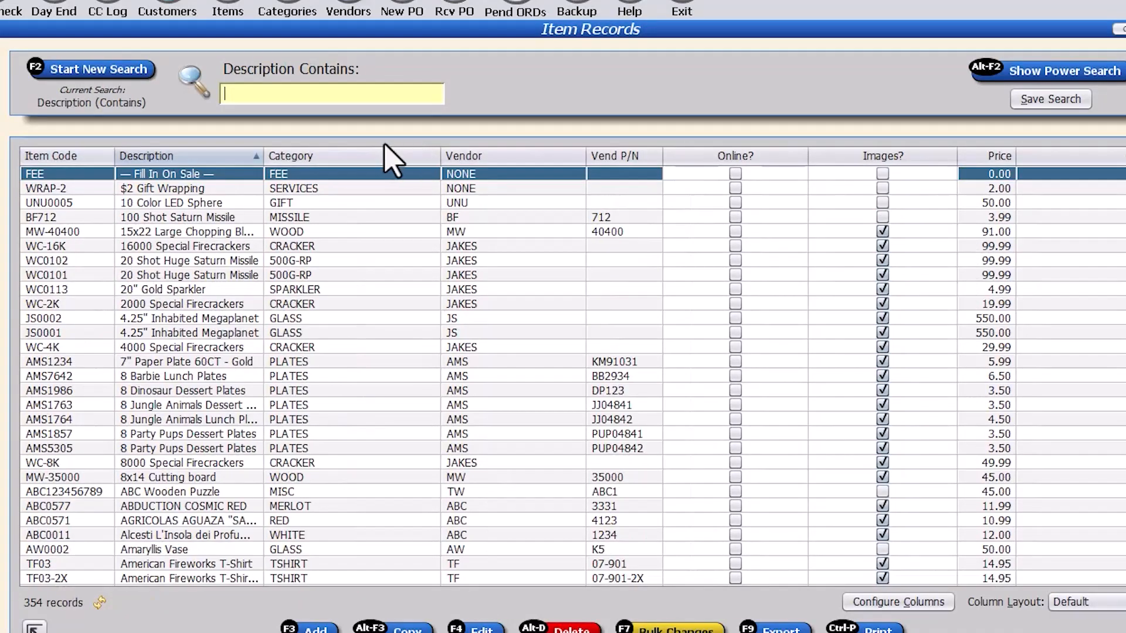
click(113, 71)
click(619, 540)
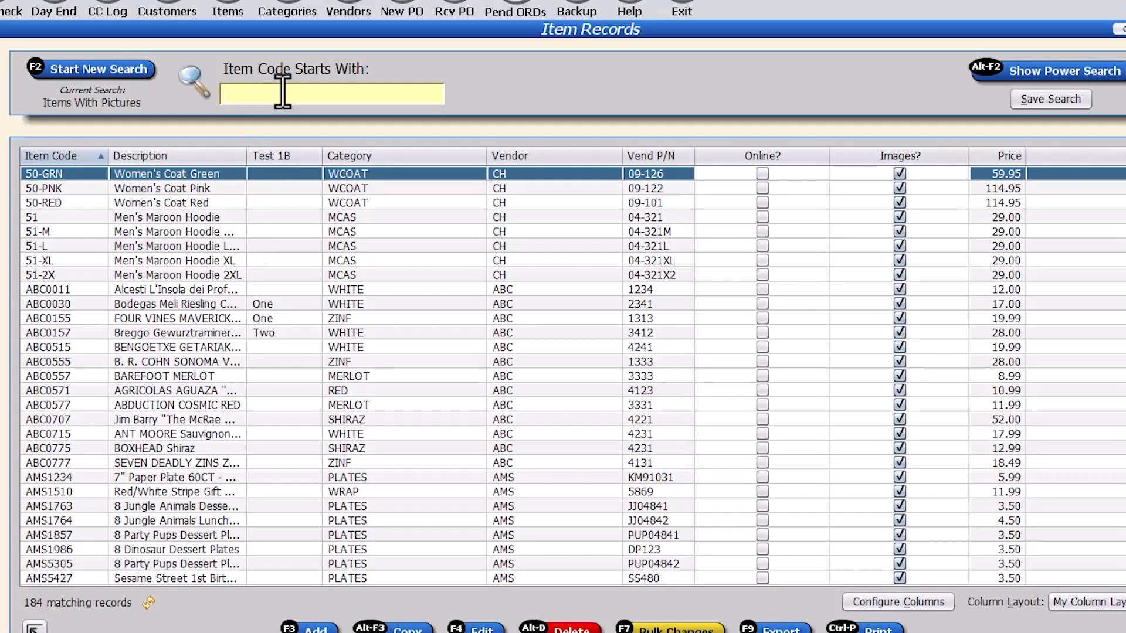
Step: Show the power search for Items With Pictures and review its advanced filters and item search filters
click(1079, 74)
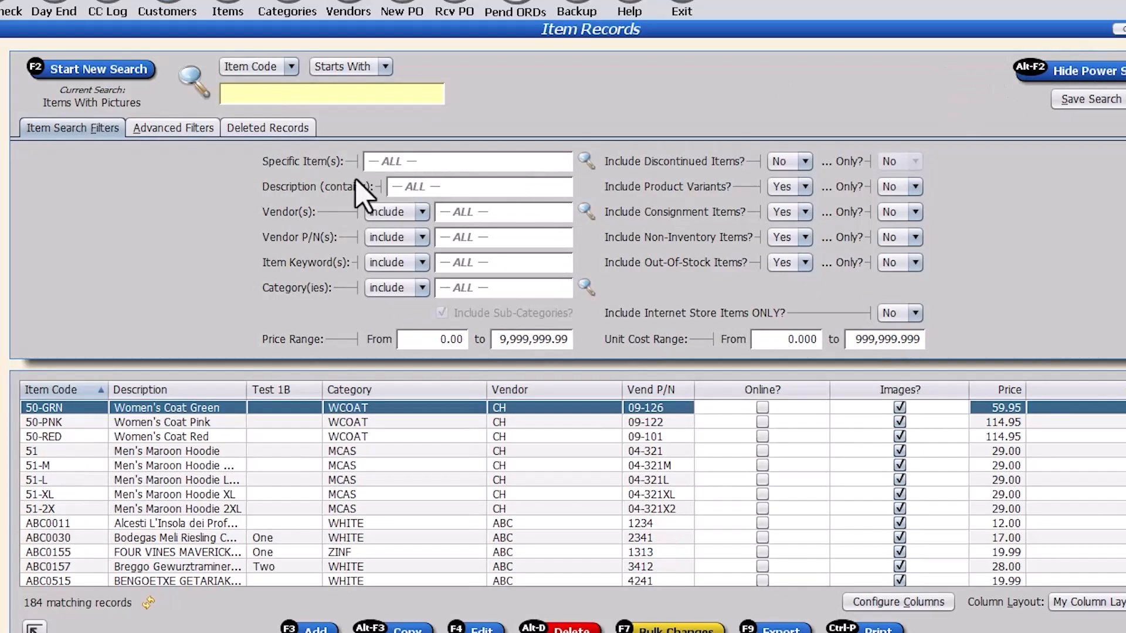
click(193, 129)
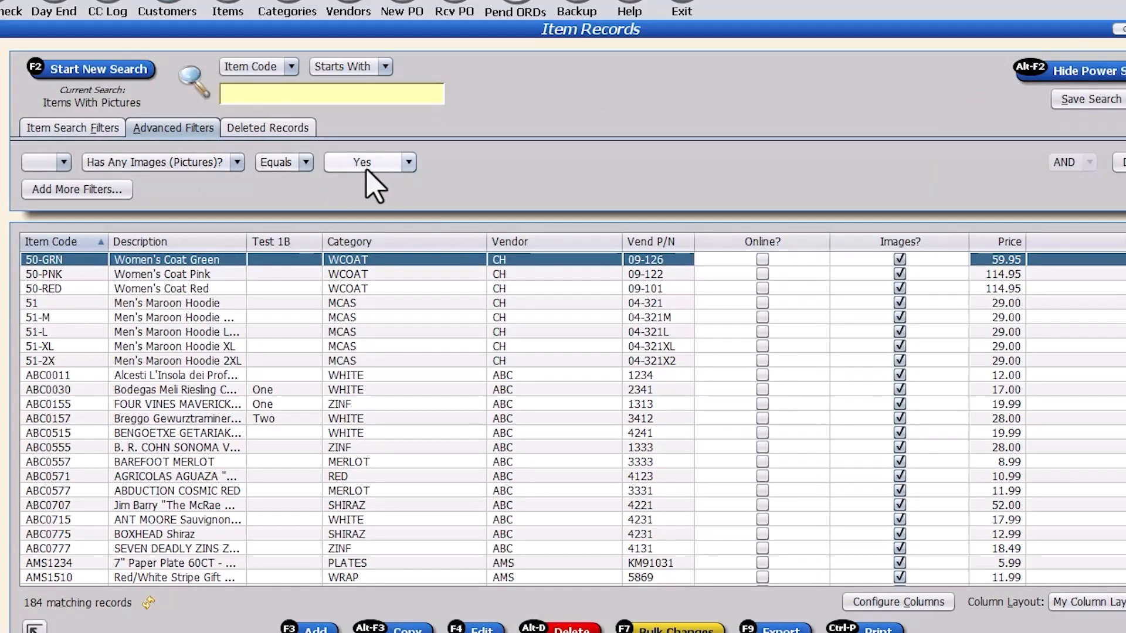
click(91, 130)
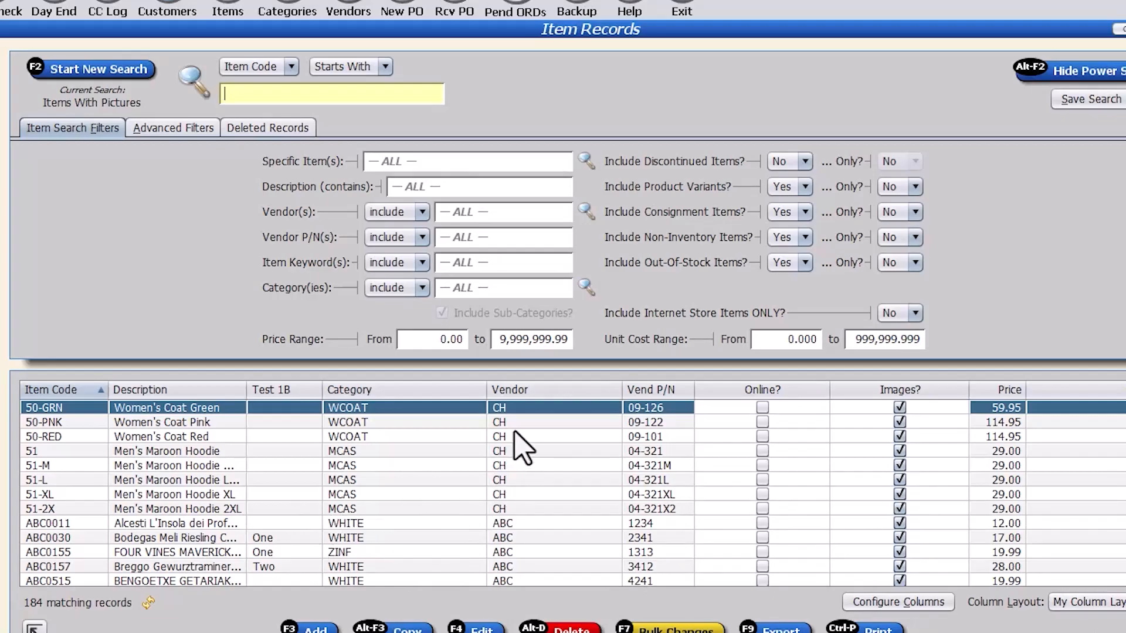
Step: Narrow the Category and Vendor columns in the item records list
drag(486, 391, 407, 392)
drag(542, 390, 486, 413)
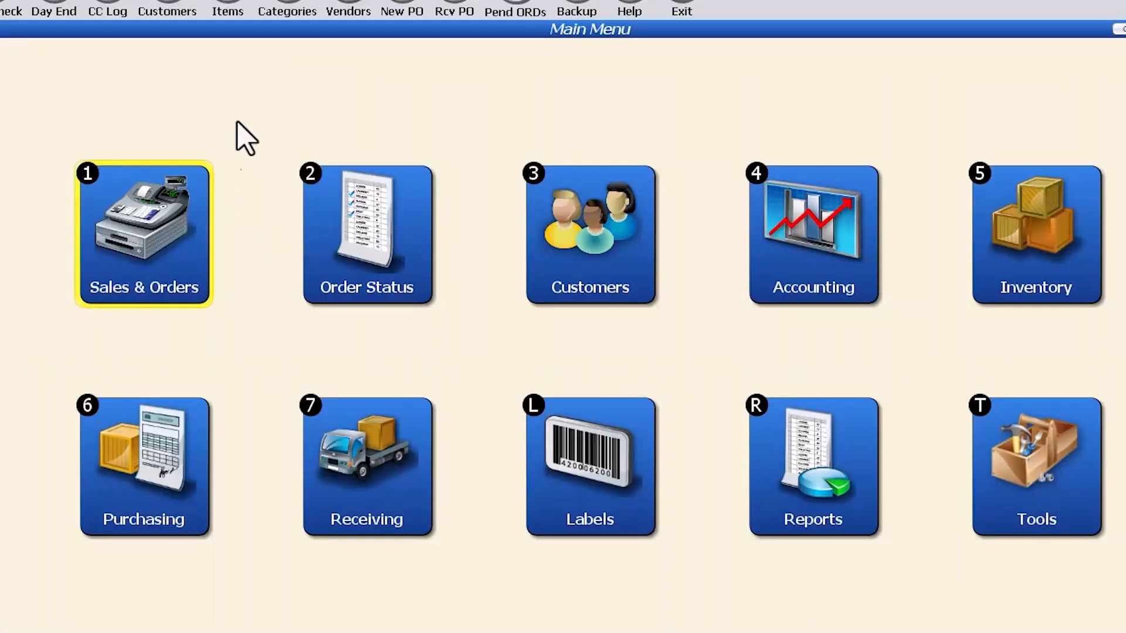
Step: Reopen the item records from the main menu and run the saved Items With Pictures search
click(229, 11)
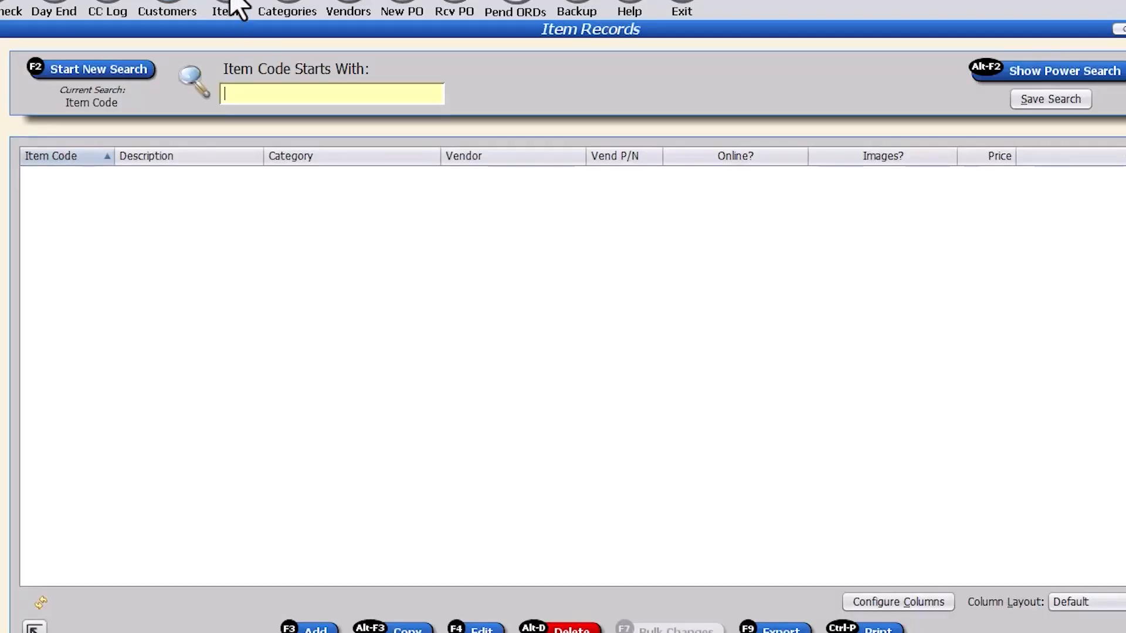
click(102, 74)
click(573, 577)
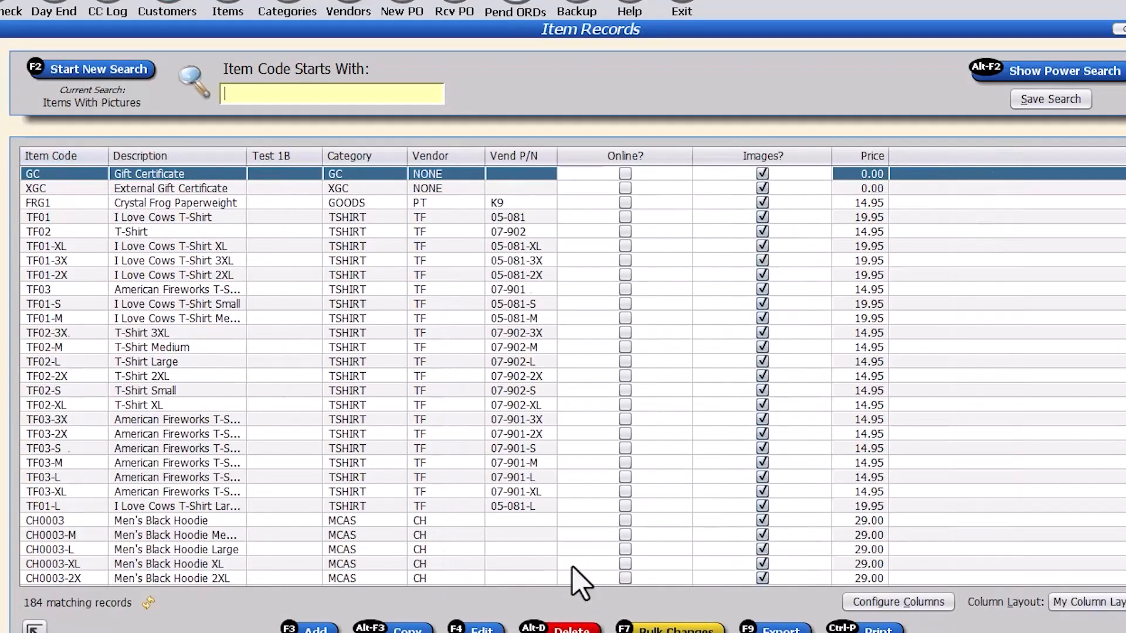